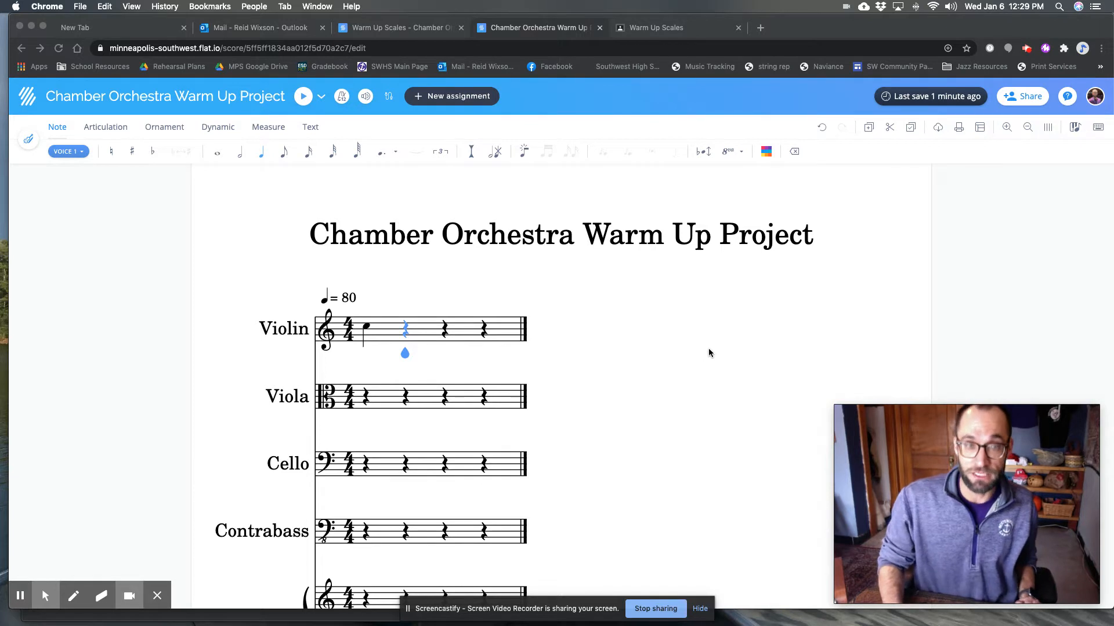
Turn the violin's first quarter note into a two-note chord of B and D
scroll(706, 394, "down", 2)
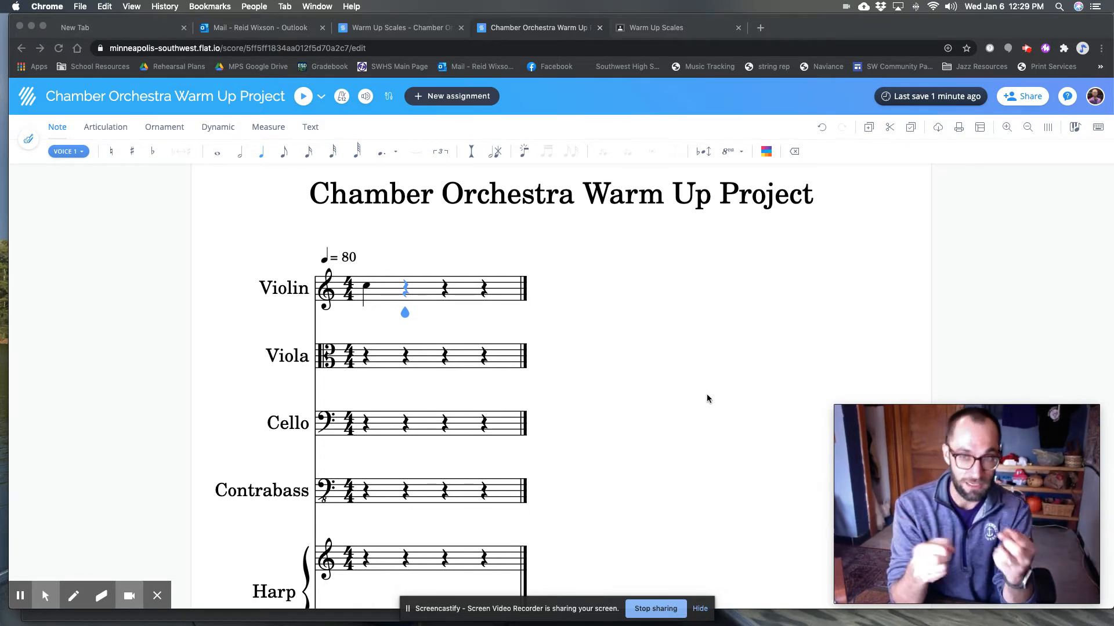
left_click(367, 288)
left_click(367, 288)
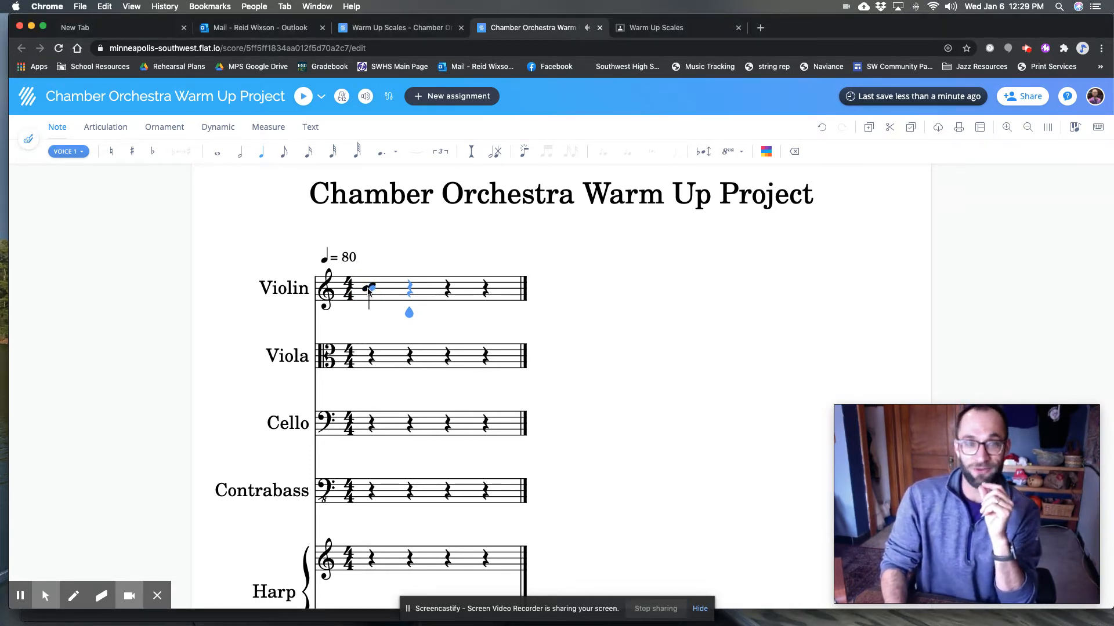
left_click(369, 305)
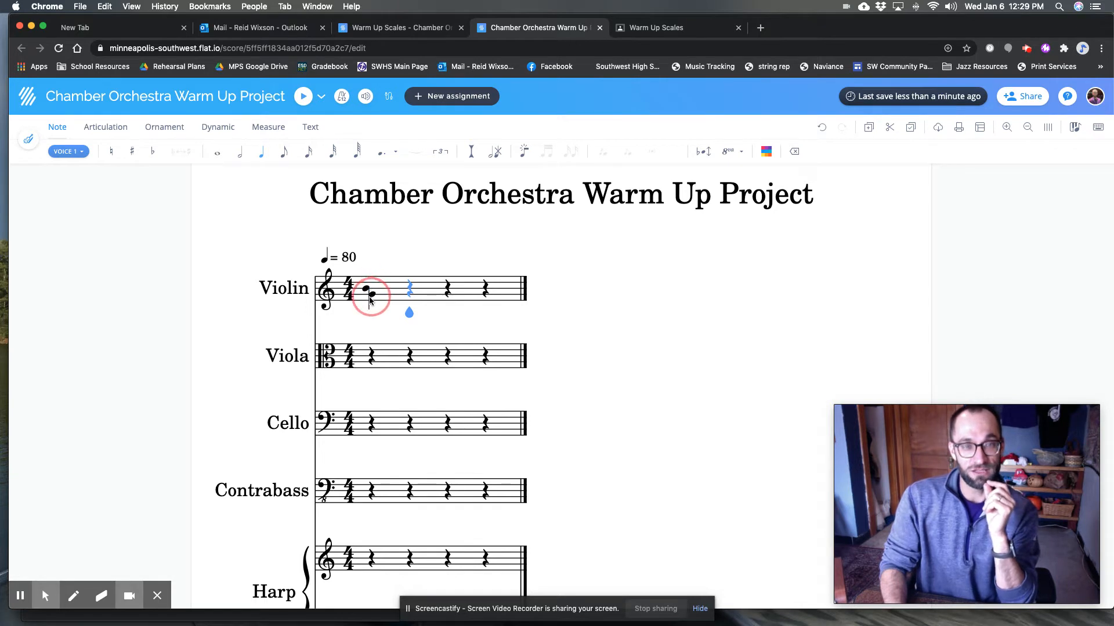
Enter the quarter notes F, F, G and A after the violin's opening chord, continuing into the second measure
left_click(406, 298)
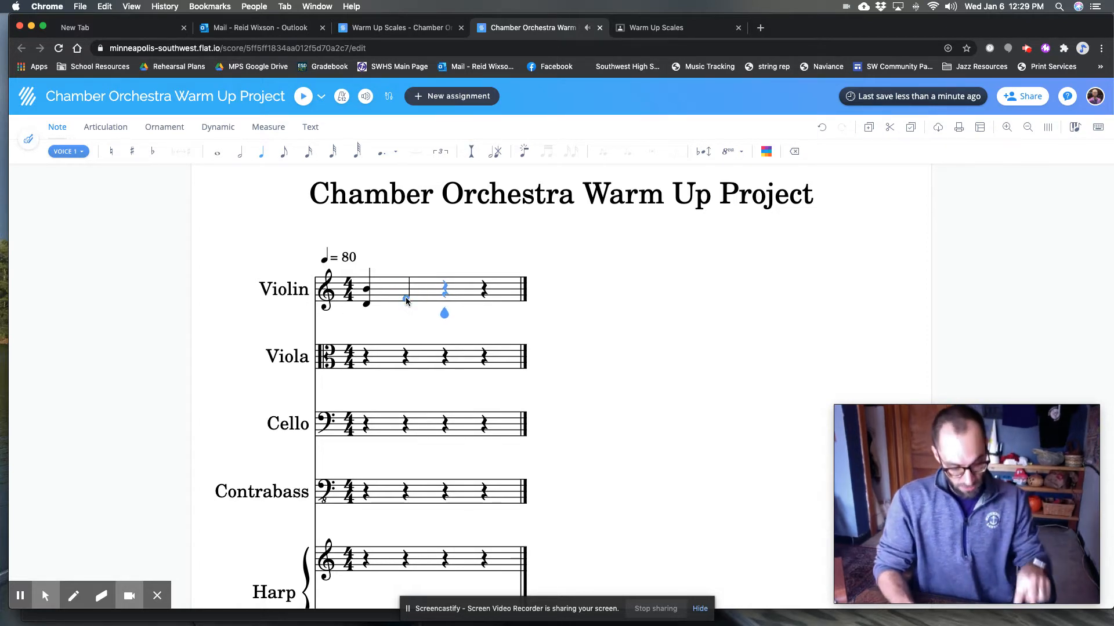
key("f")
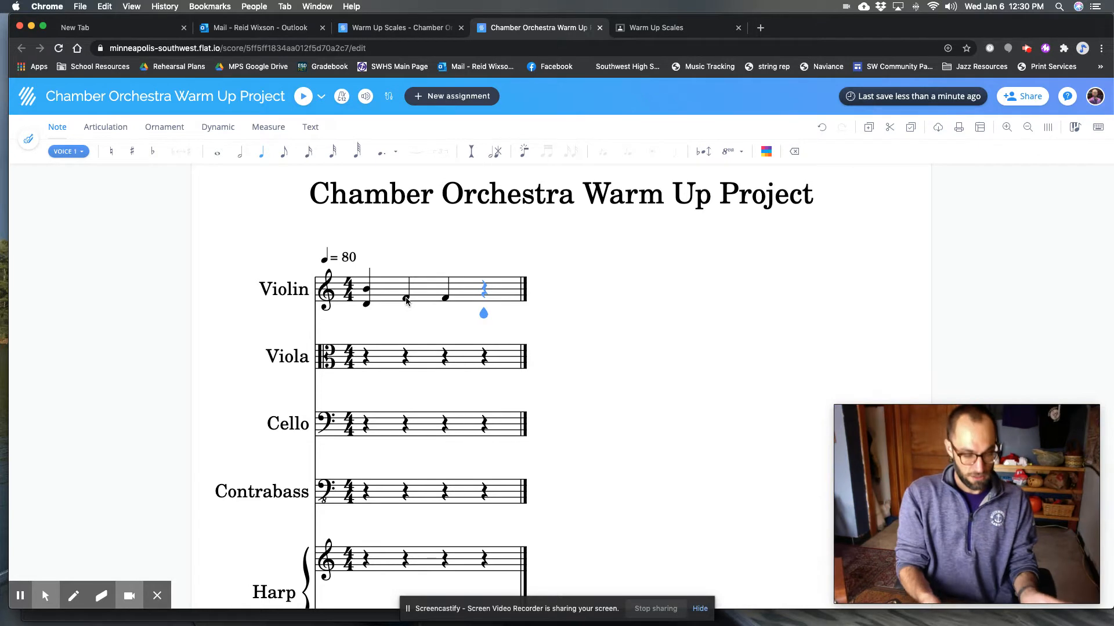
key("g")
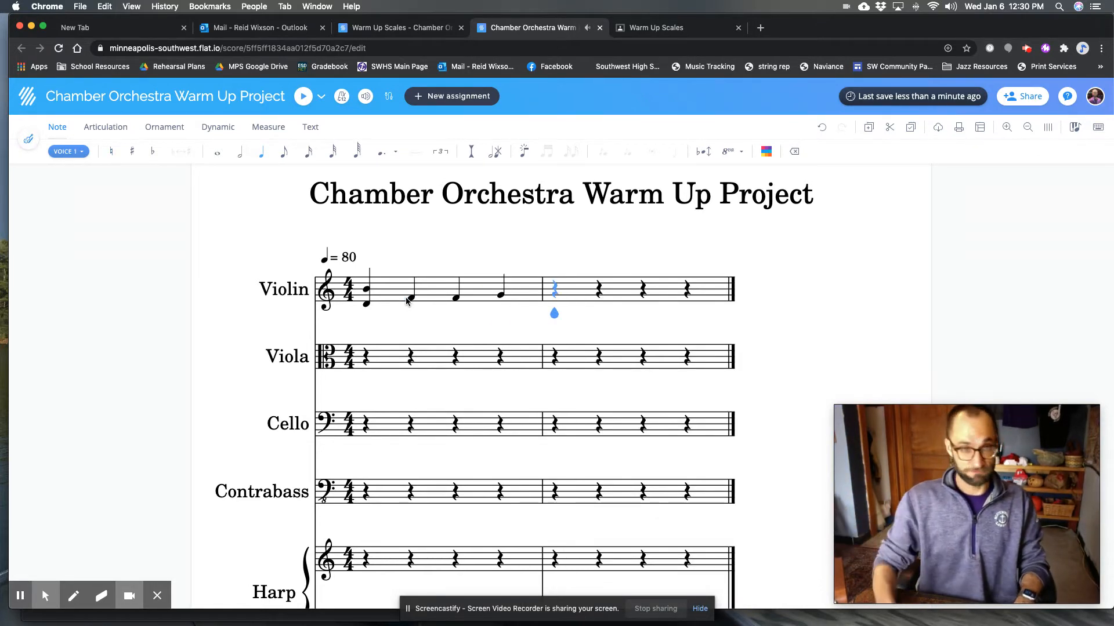
key("a")
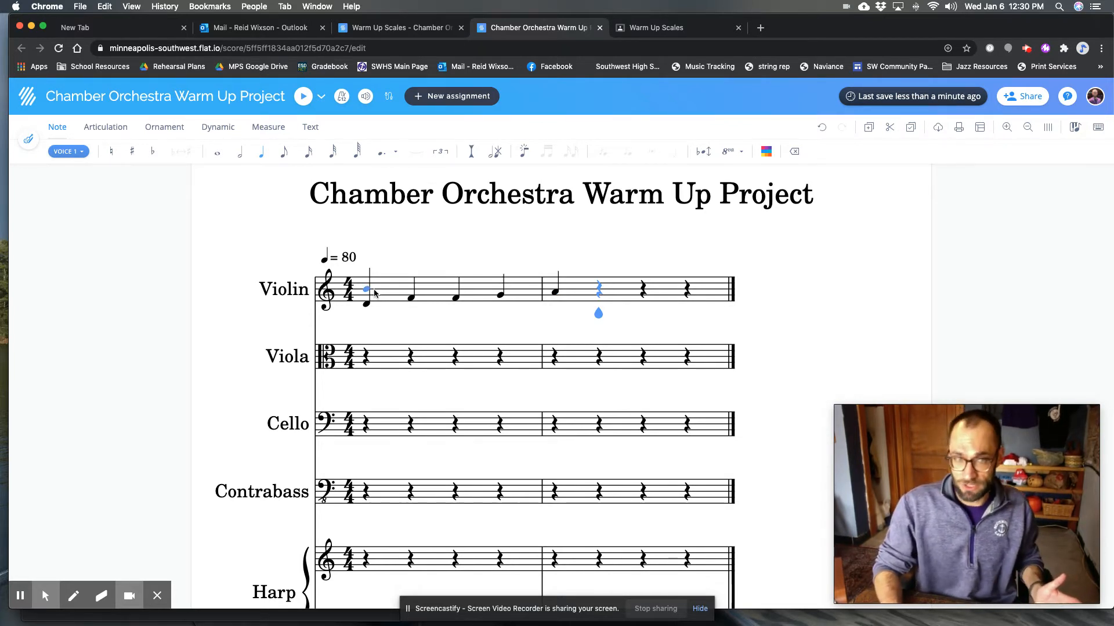
Add two eighth-note Bs after the A in the violin's second measure and set the following rest to a half rest
left_click(290, 155)
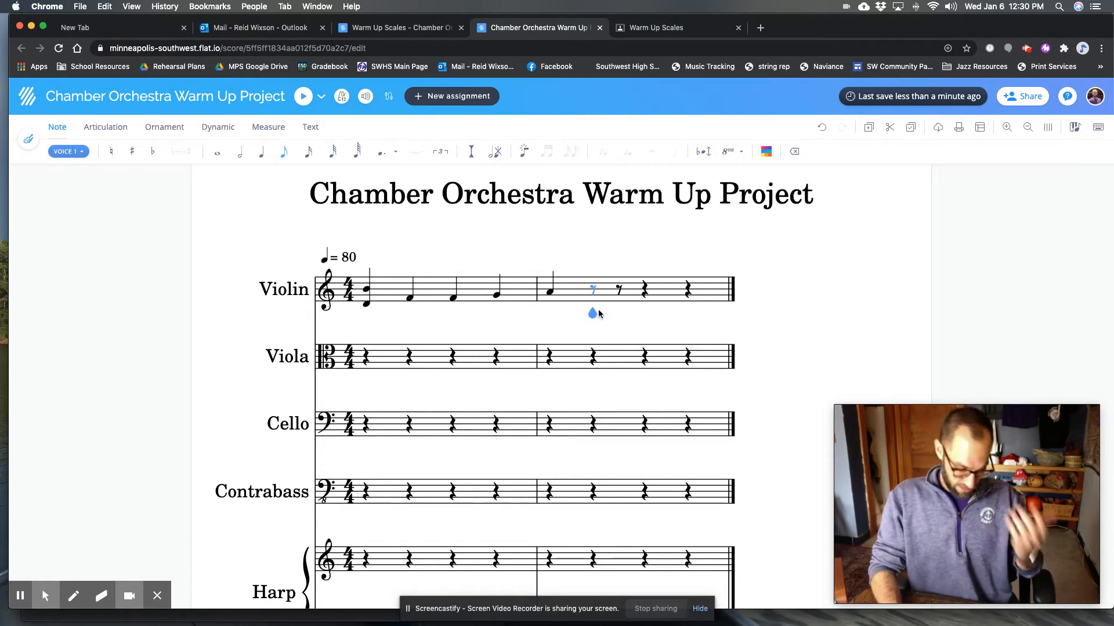
key("b")
key("b")
key("Left")
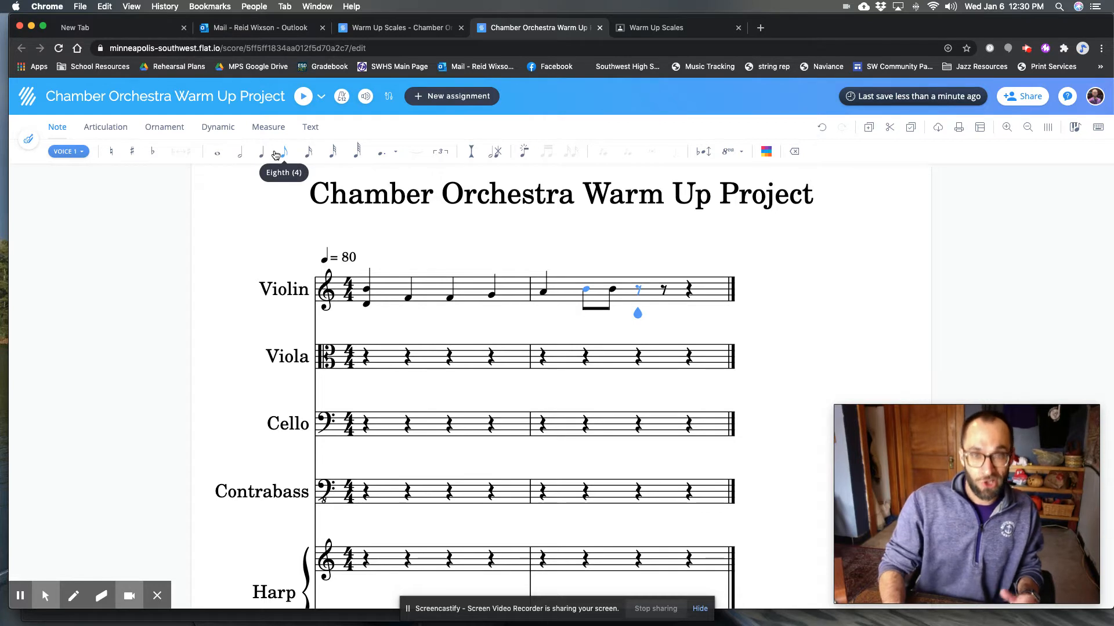
key("5")
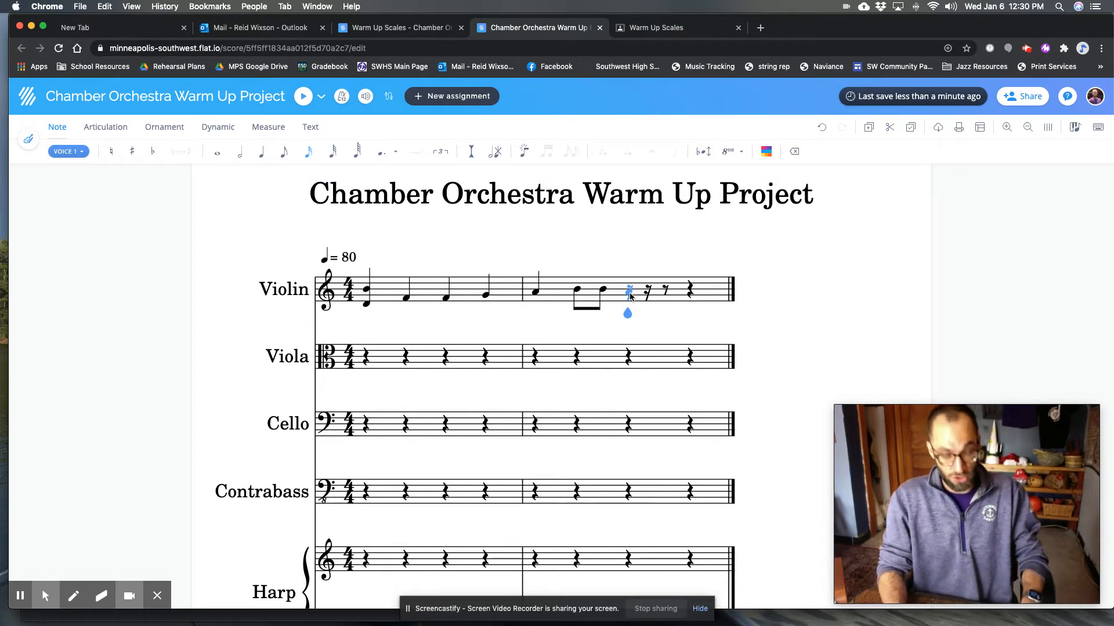
key("2")
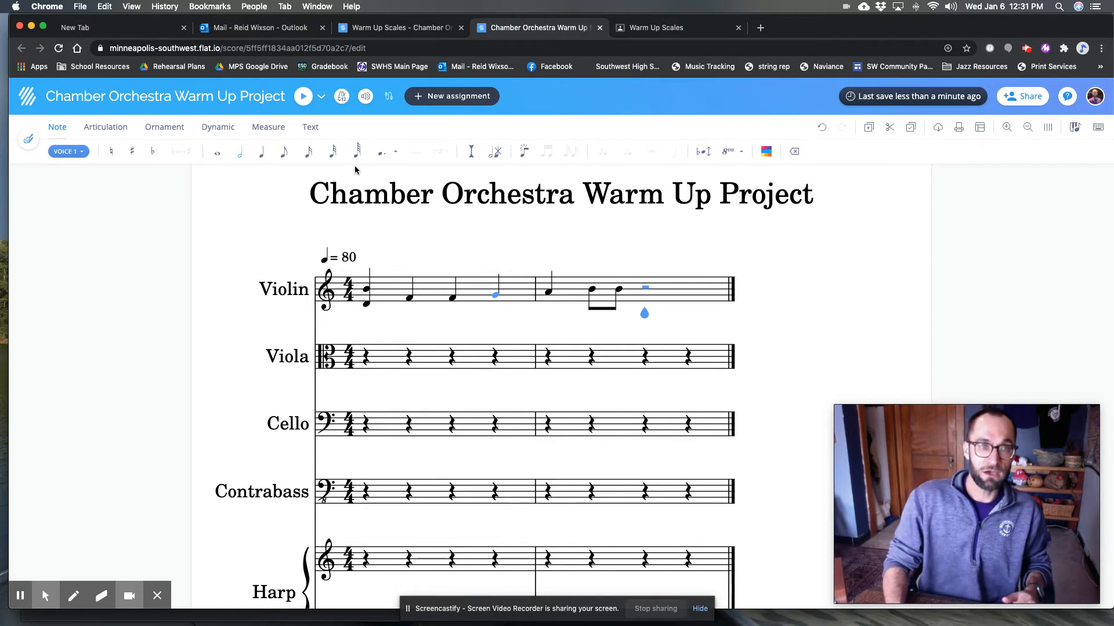
Add a slur from the violin's first F to the G at the end of the first measure
left_click(122, 127)
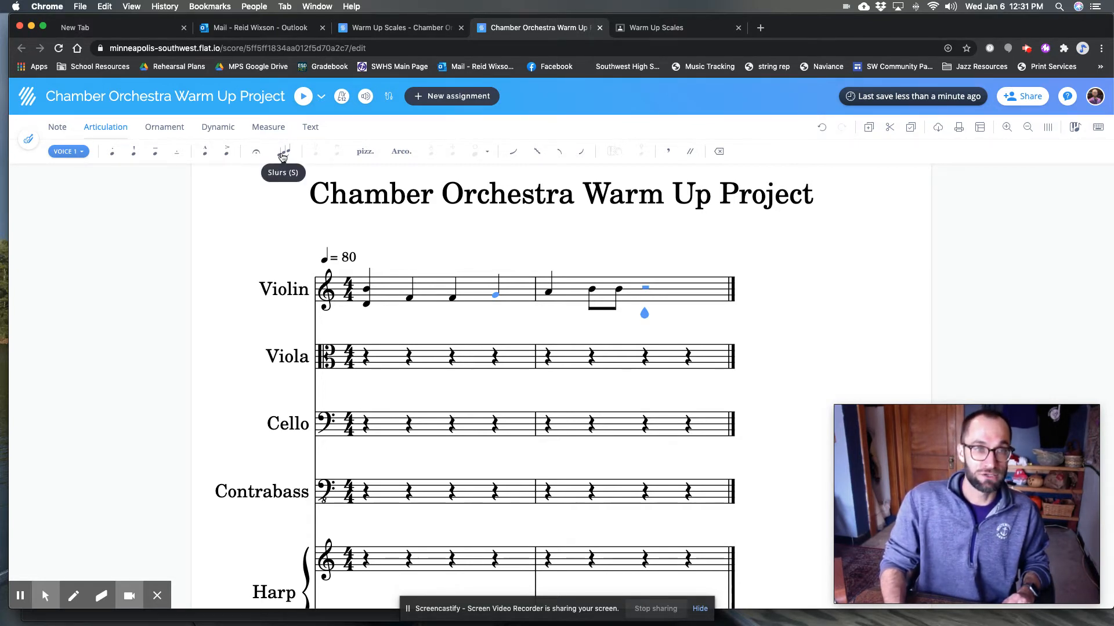
left_click(410, 298)
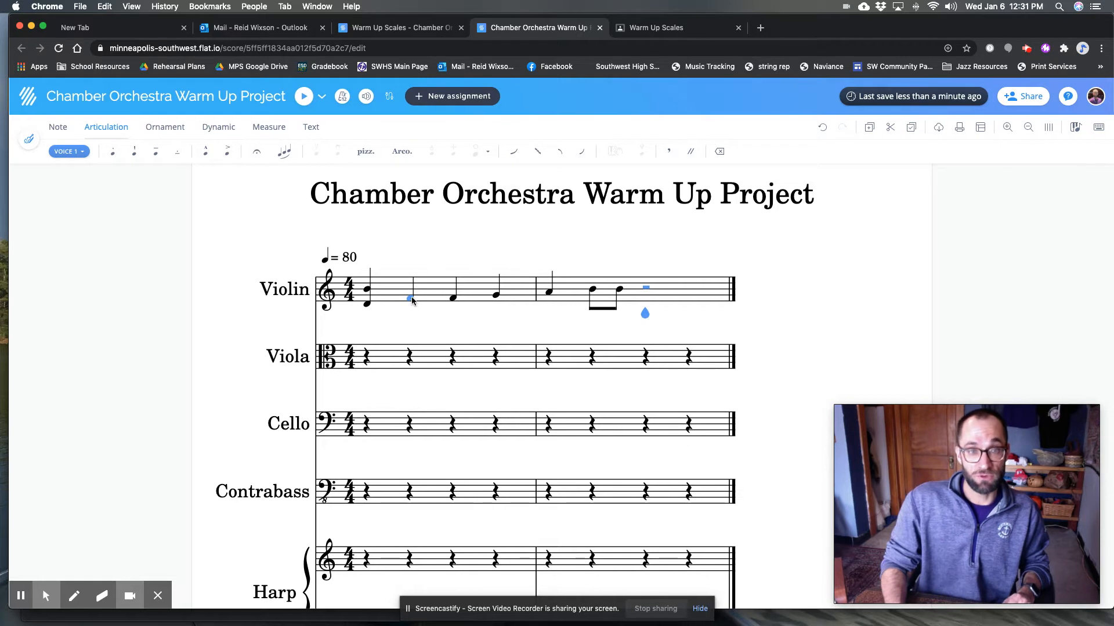
left_click(366, 290, "shift")
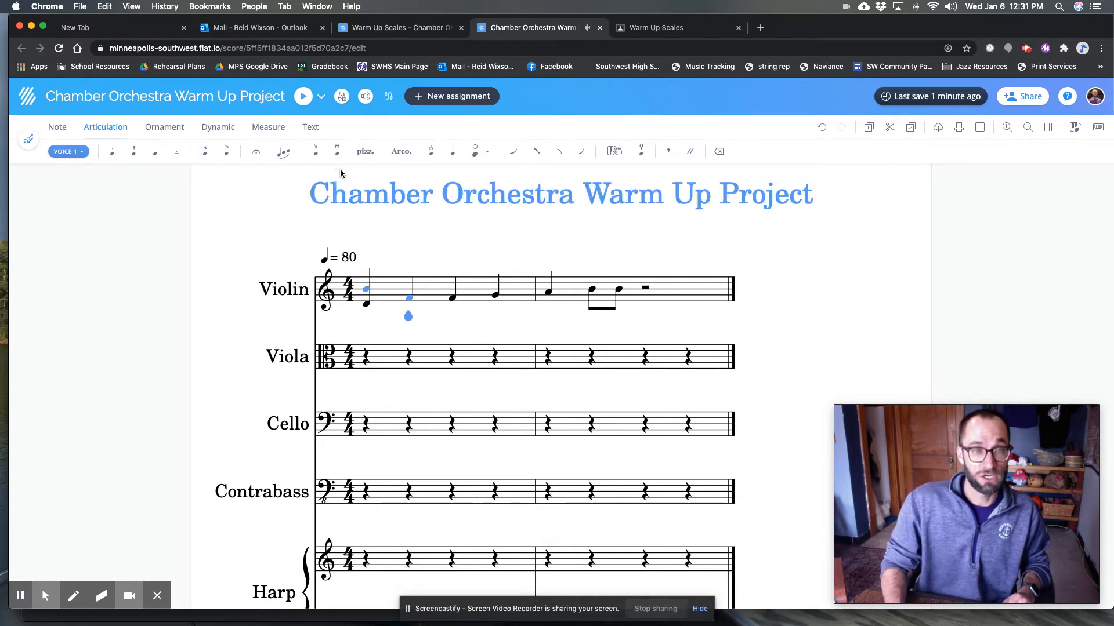
left_click(290, 154)
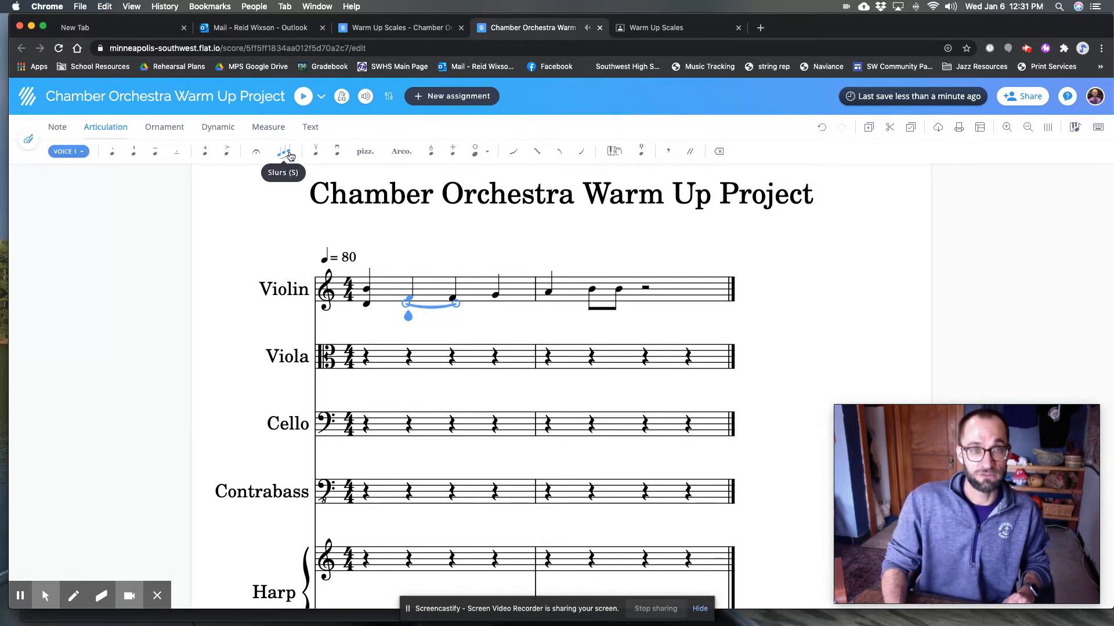
left_click_drag(455, 306, 496, 304)
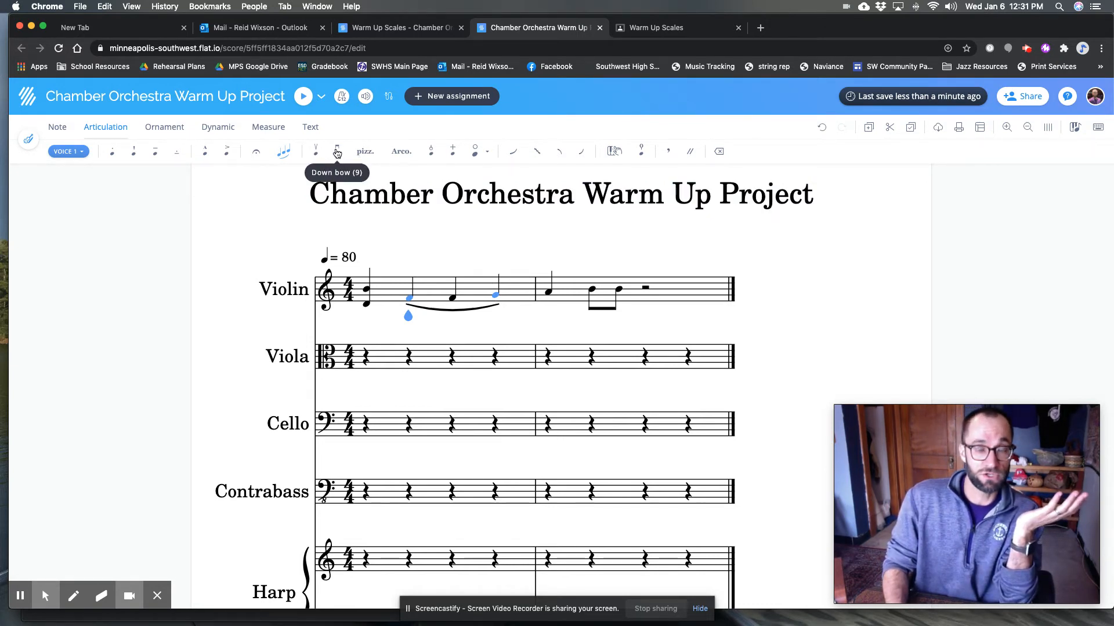
Mark the violin's first F with an up bow and the opening chord with a down bow
left_click(410, 300)
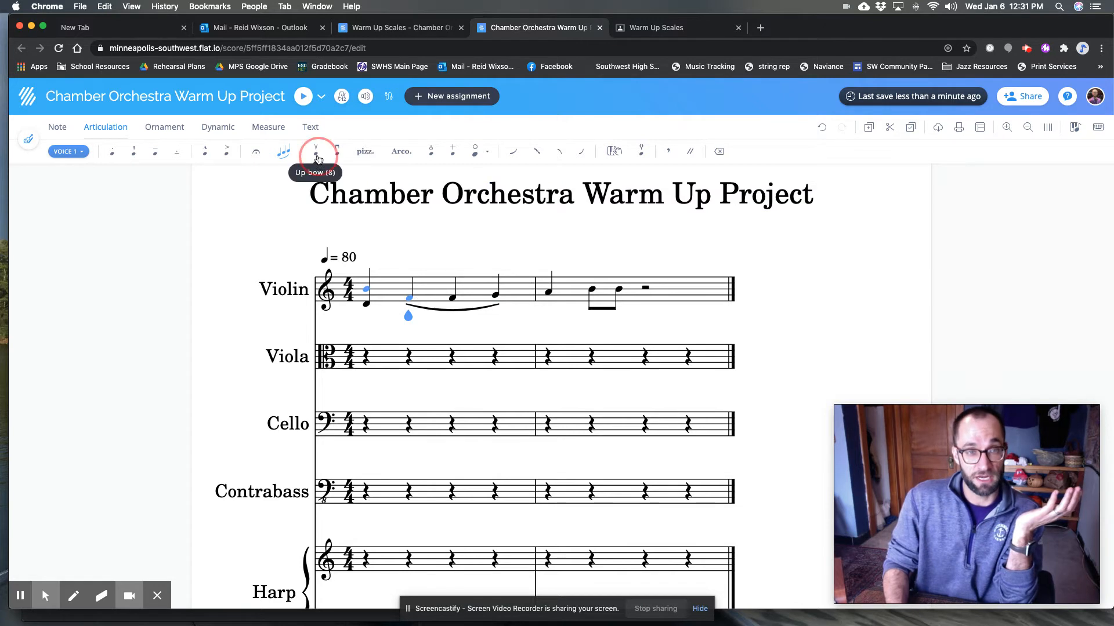
left_click(316, 151)
left_click(365, 311)
left_click(336, 154)
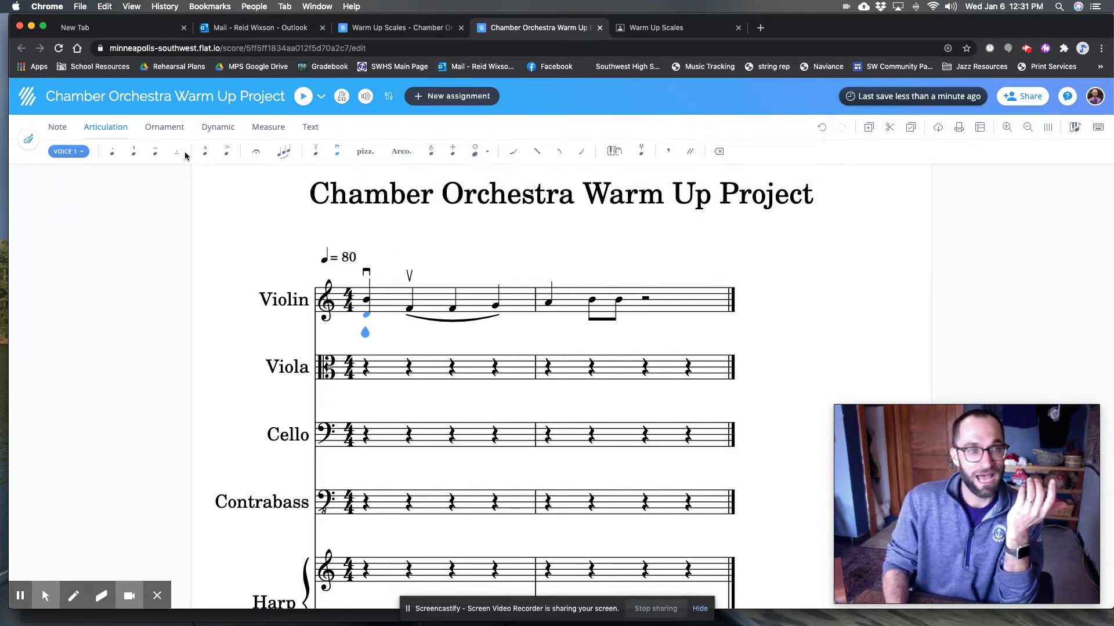
Mark the violin's opening chord mezzo-forte (mf) and the A starting the second measure forte (f)
left_click(214, 129)
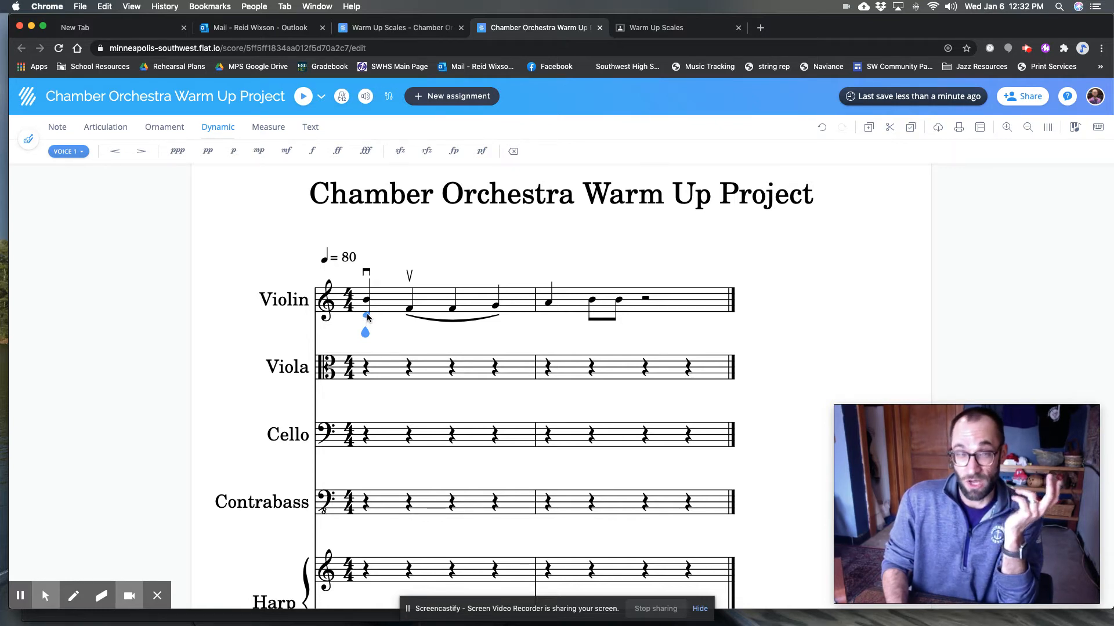
left_click(286, 152)
key("Right")
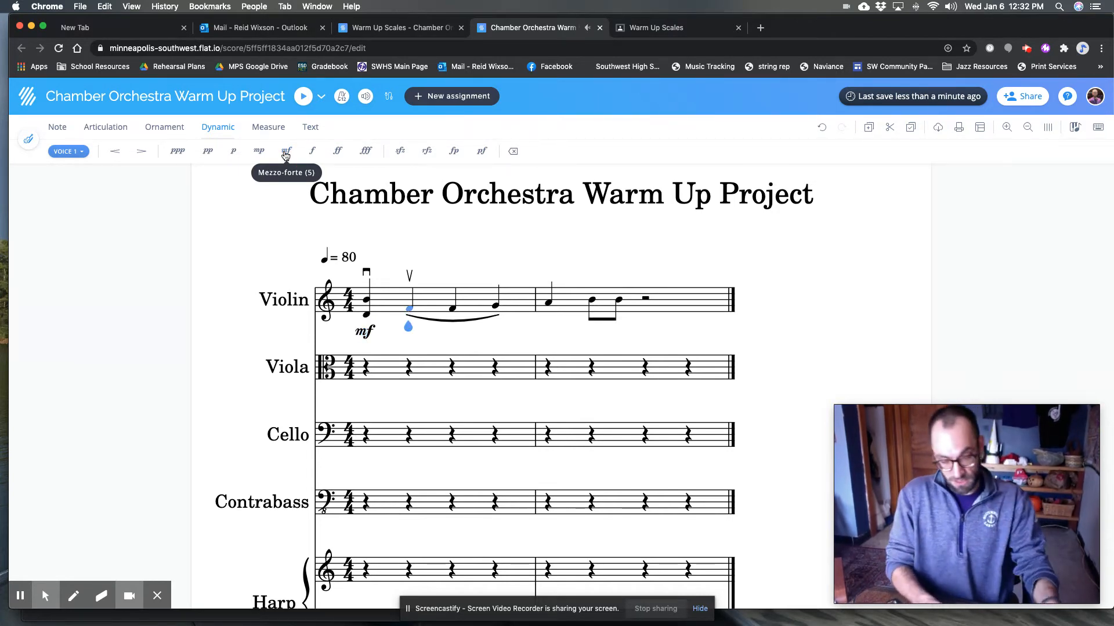
key("Right")
key("Right")
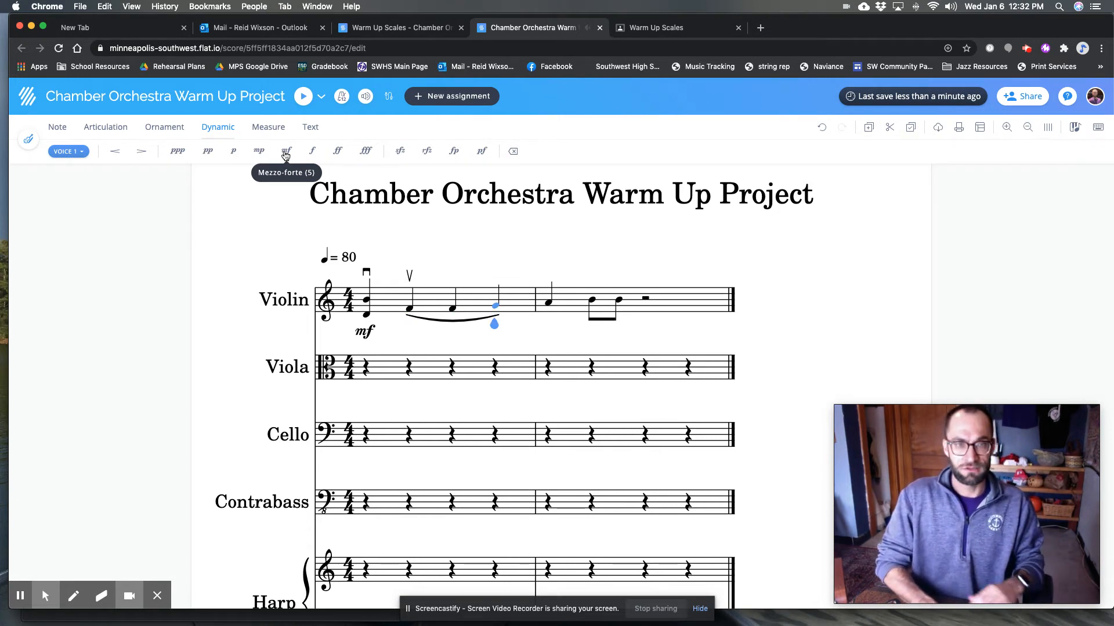
key("Left")
key("Left")
key("Right")
key("Right")
key("Right")
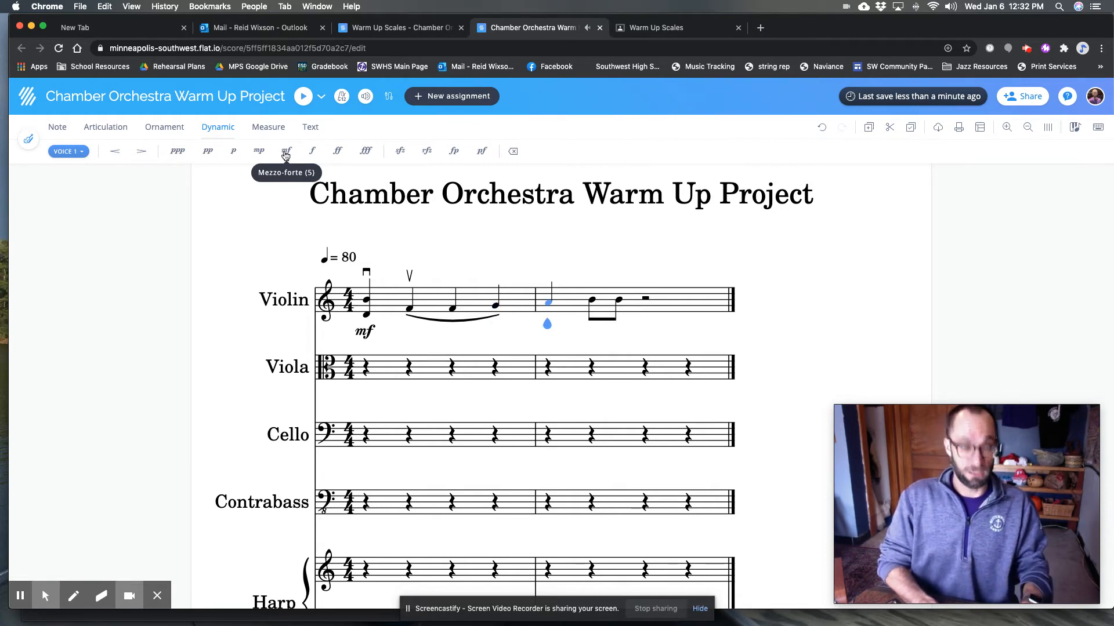
left_click(285, 152)
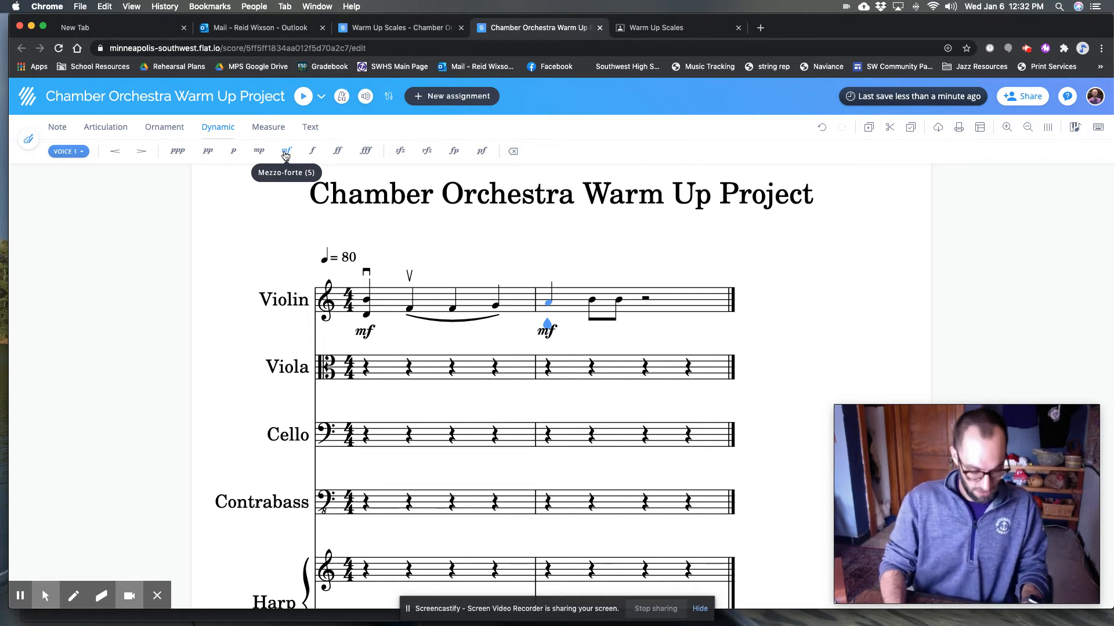
key("6")
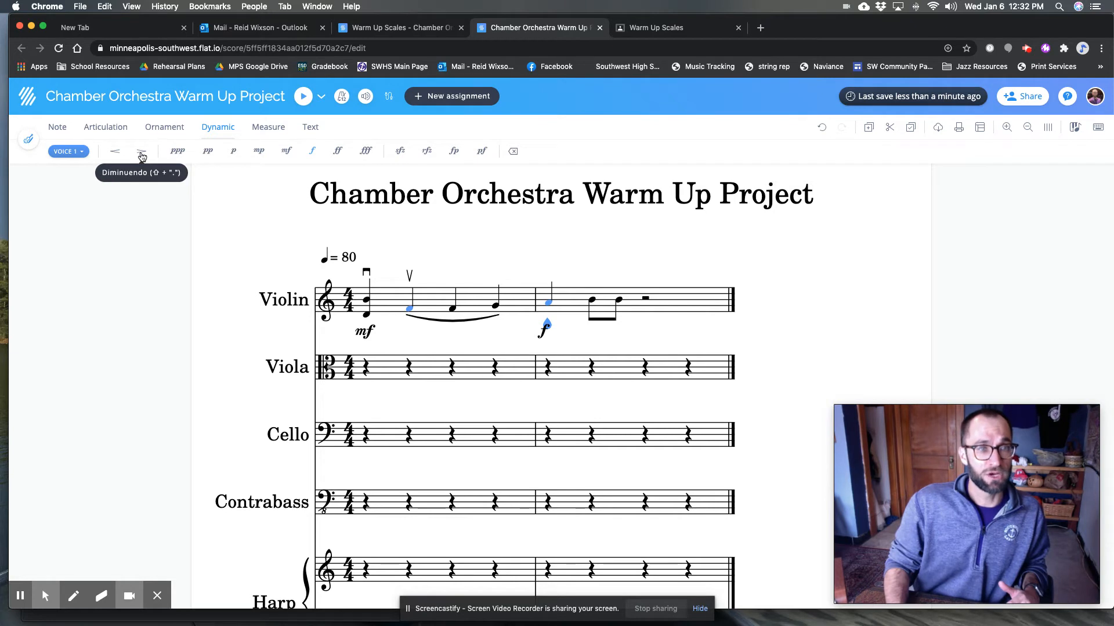
Add a crescendo hairpin starting on the violin's first F and leading up to the forte
left_click(409, 311)
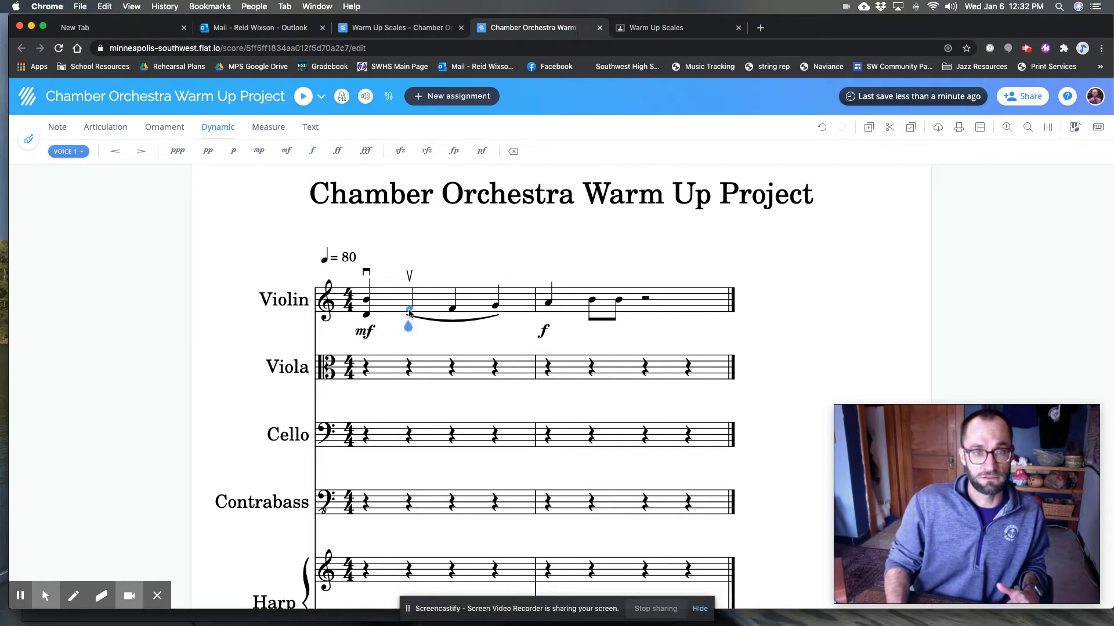
left_click(115, 154)
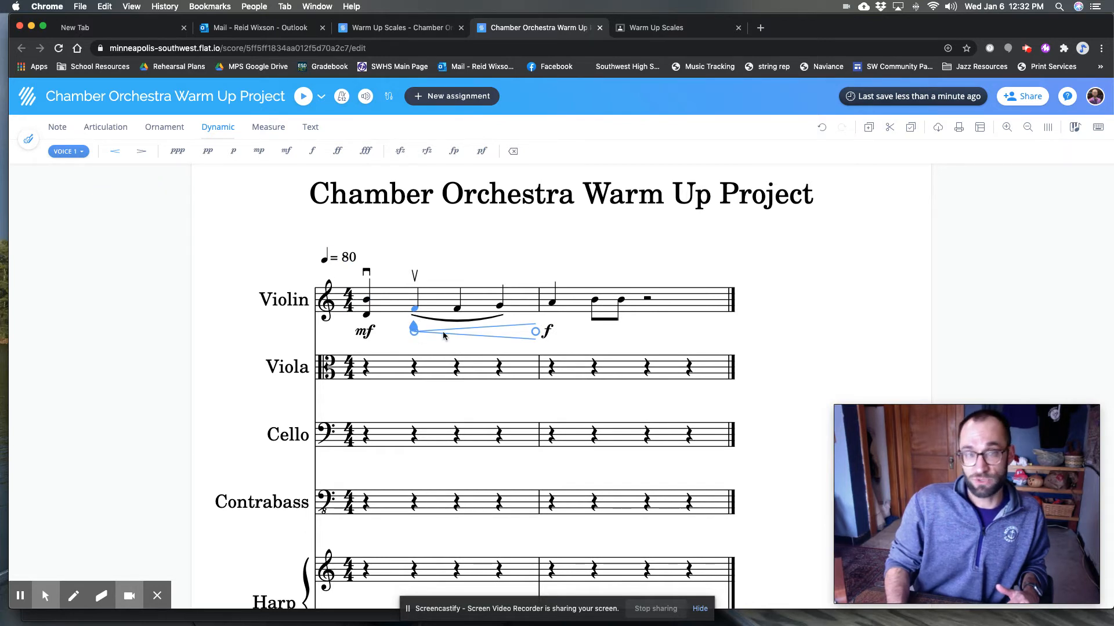
mouse_move(534, 332)
left_mouse_down()
mouse_move(433, 329)
mouse_move(658, 332)
mouse_move(508, 336)
left_mouse_up()
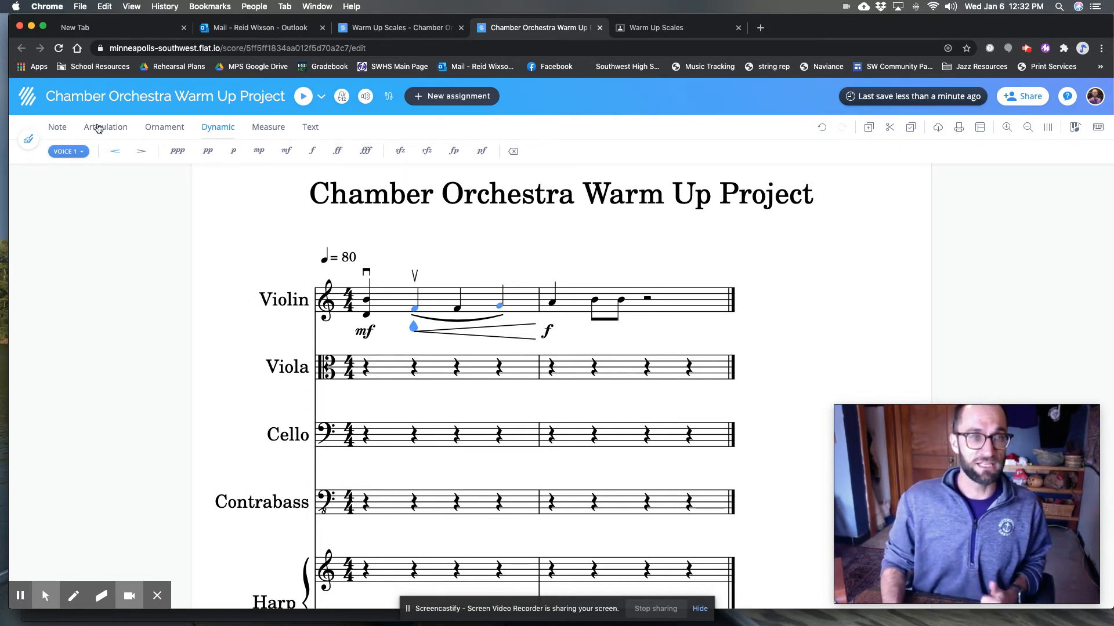
Copy the violin's two measures with all their markings and paste them at the first beat of the viola part
left_click(58, 128)
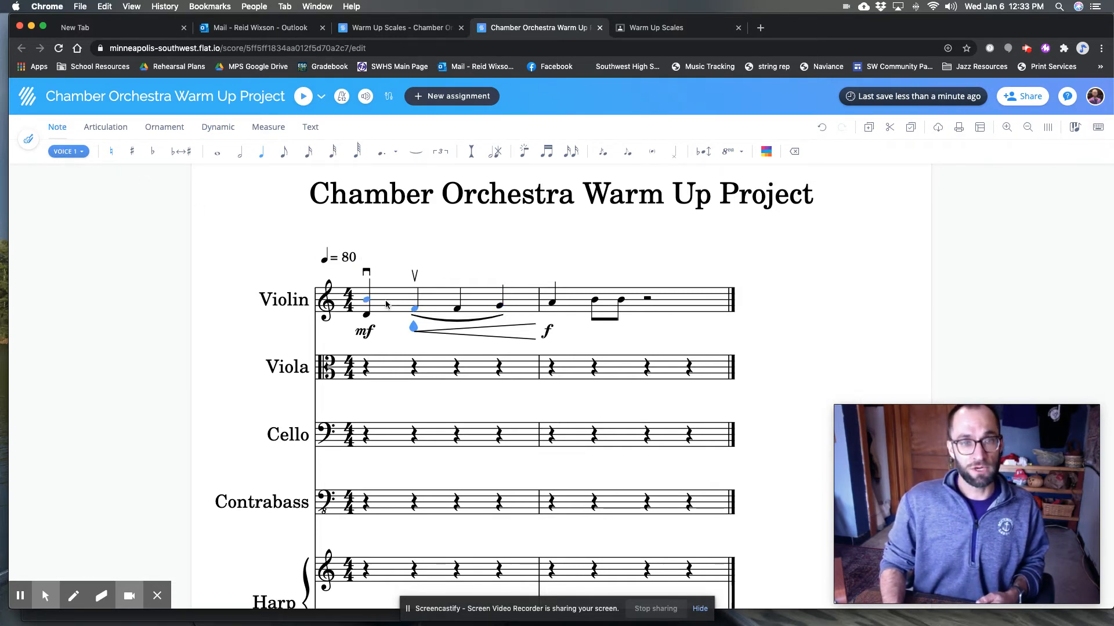
key("Left")
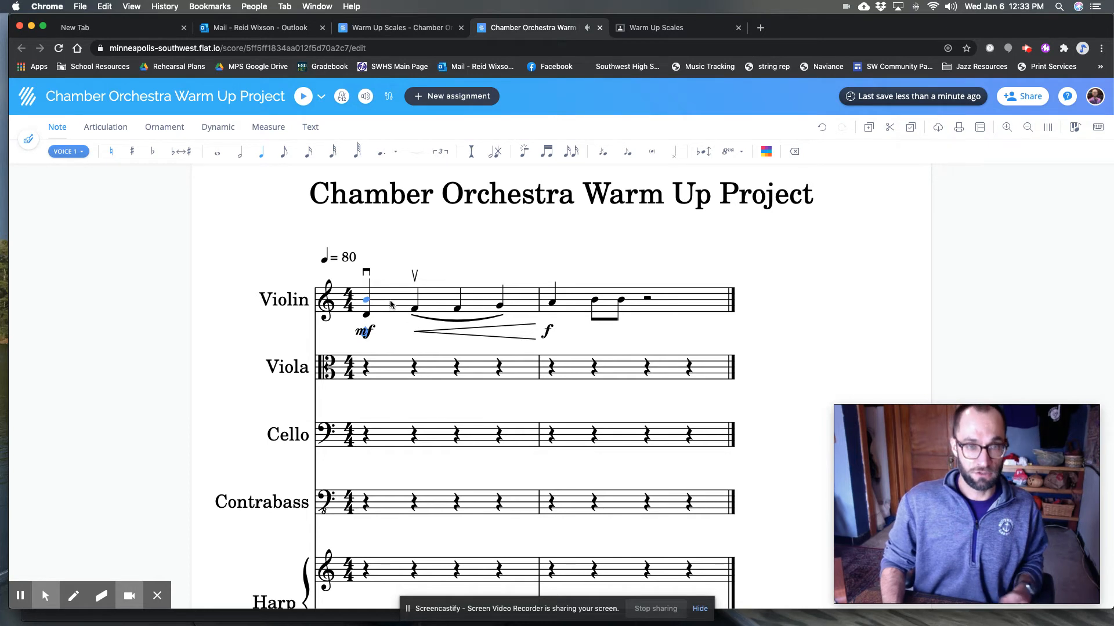
left_click(682, 315, "shift")
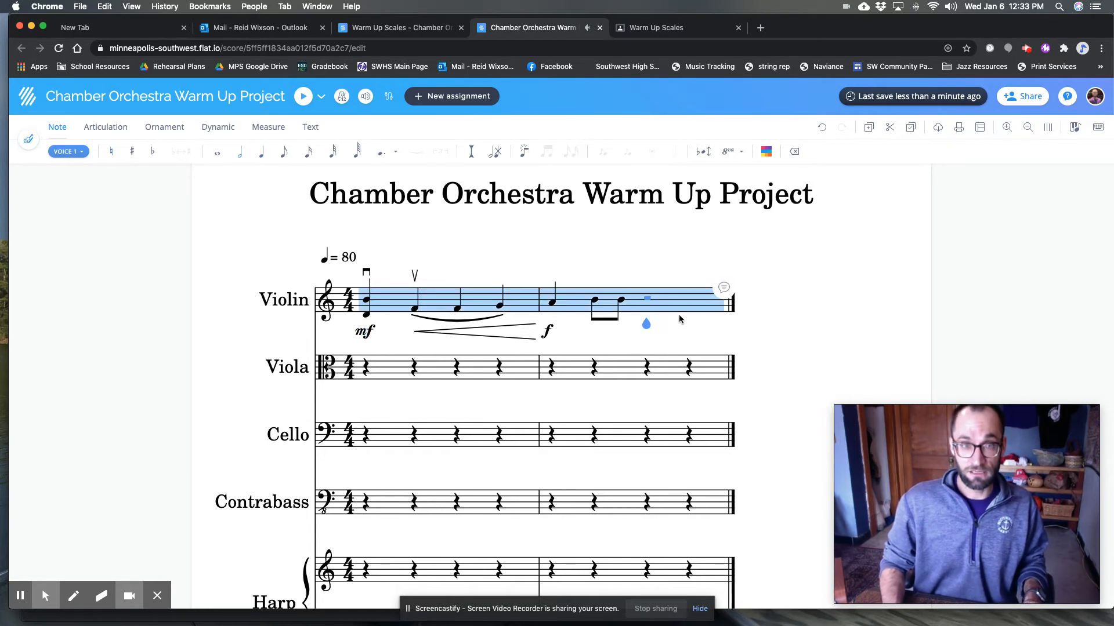
left_click(367, 319)
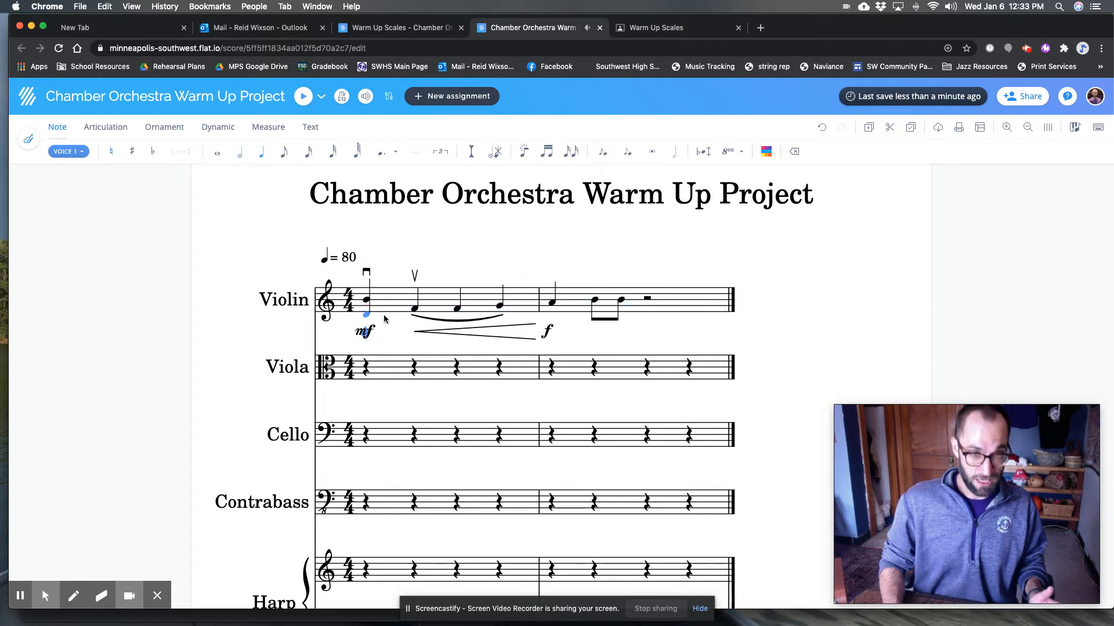
left_click(670, 306, "shift")
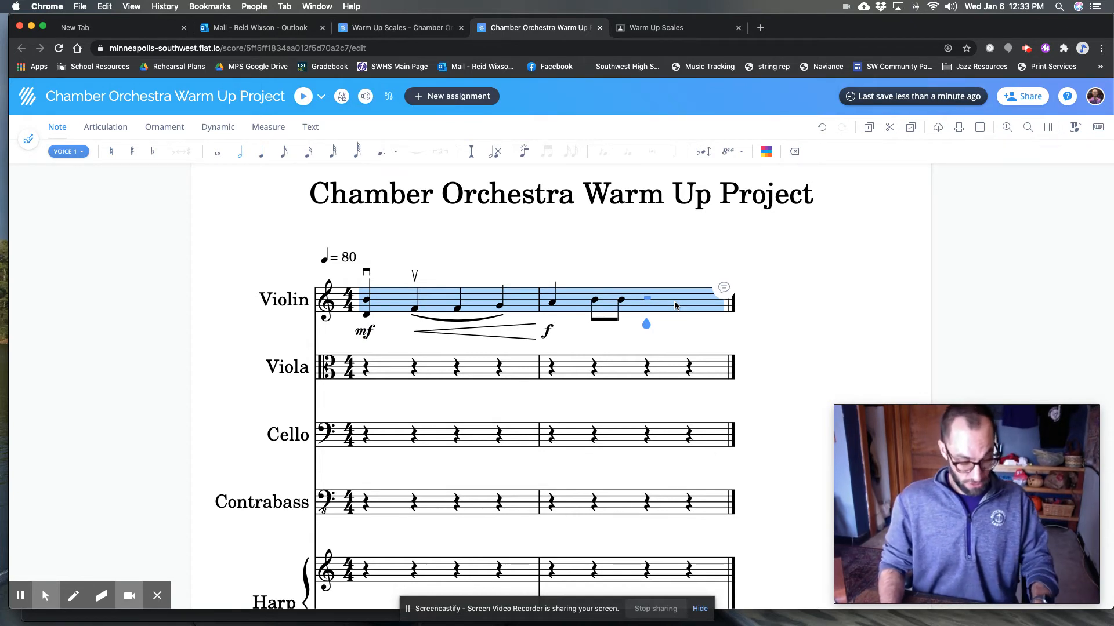
left_click(366, 370)
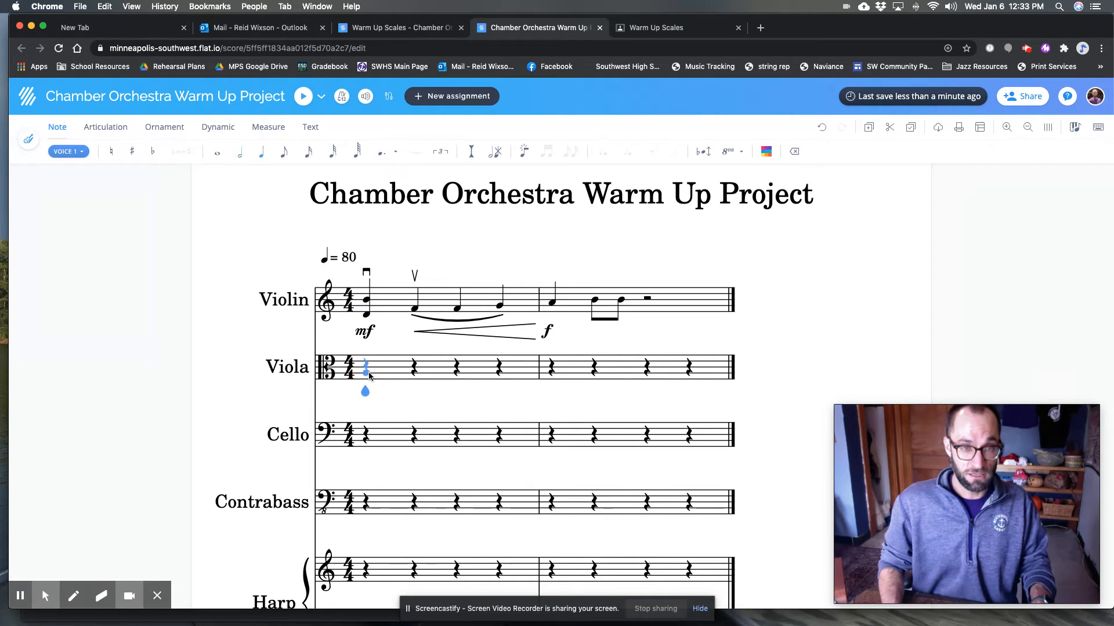
key("ctrl+v")
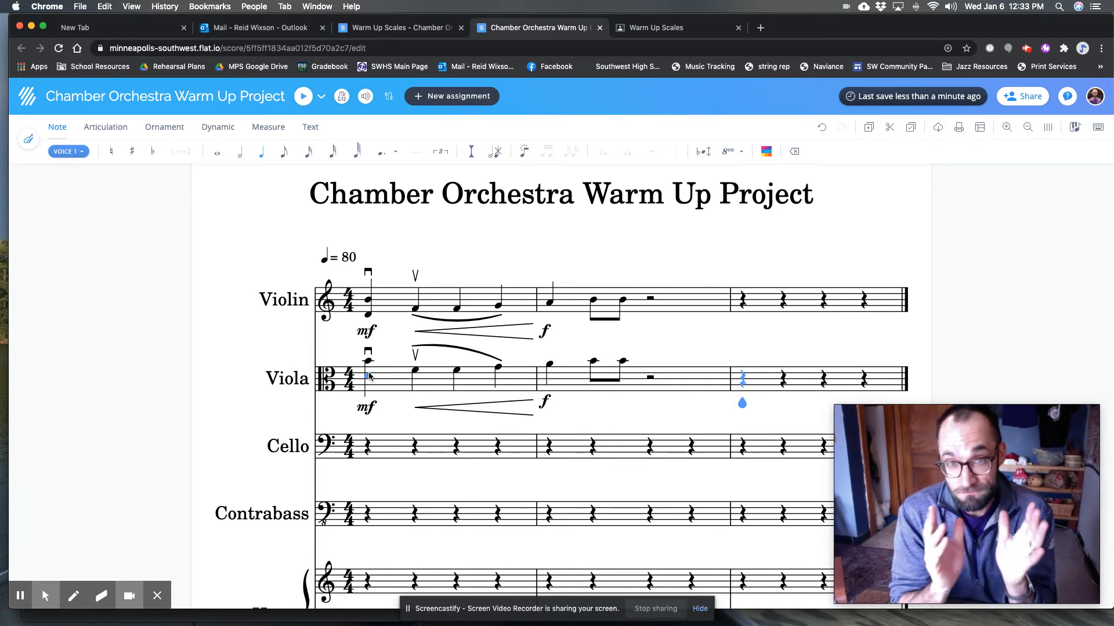
left_click(369, 377)
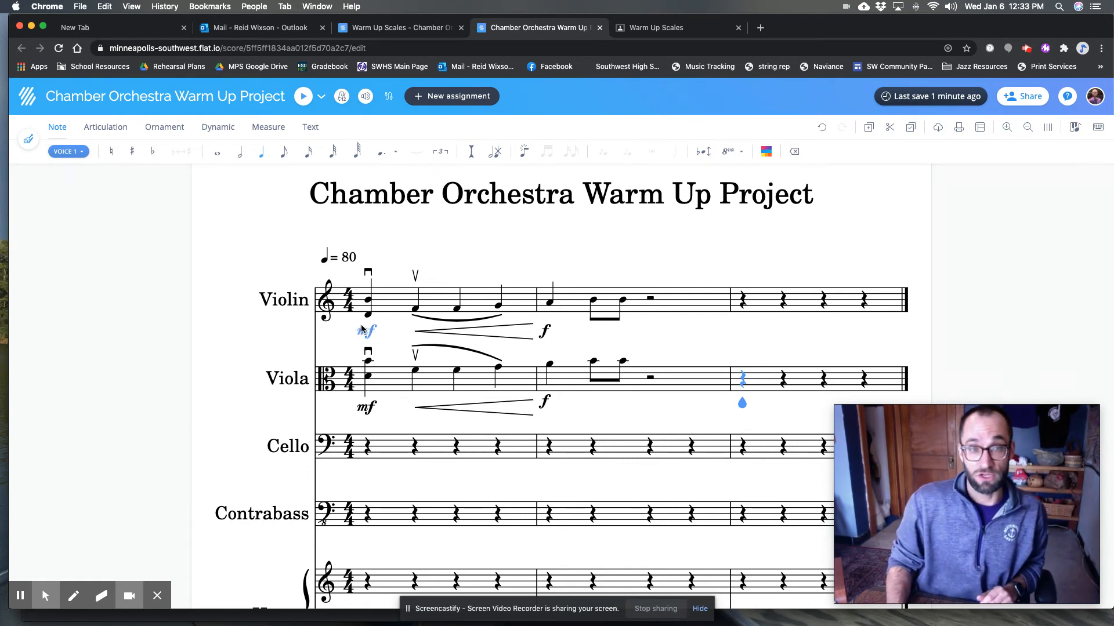
Lower the bottom note of the violin's opening chord to G and that of the viola's opening chord to low D
left_click(366, 301)
scroll(367, 348, "up", 1)
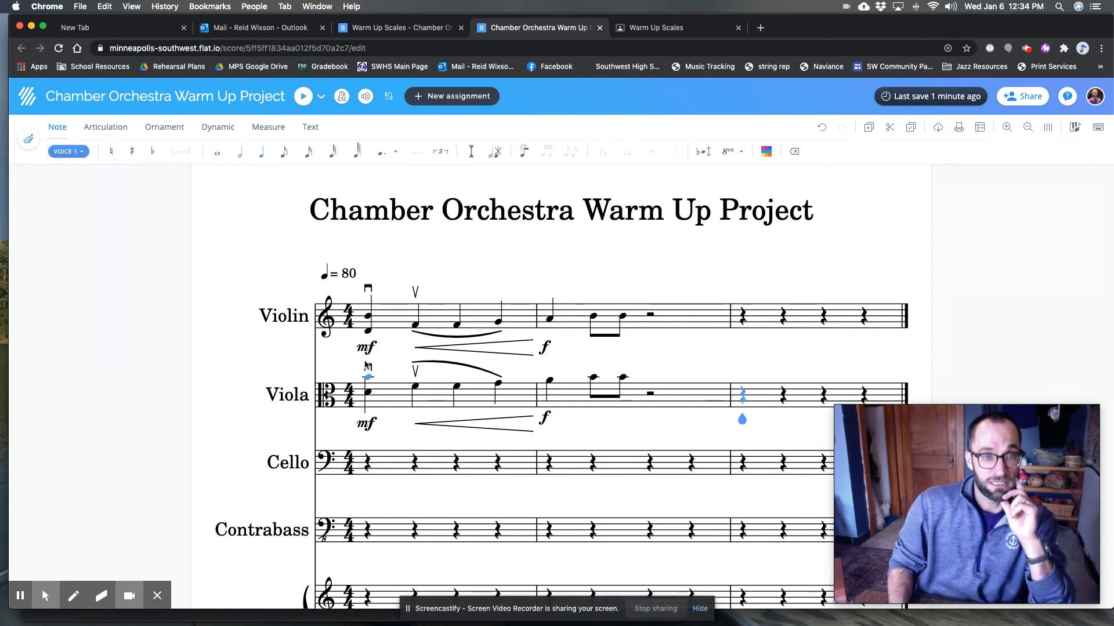
left_click_drag(370, 331, 369, 342)
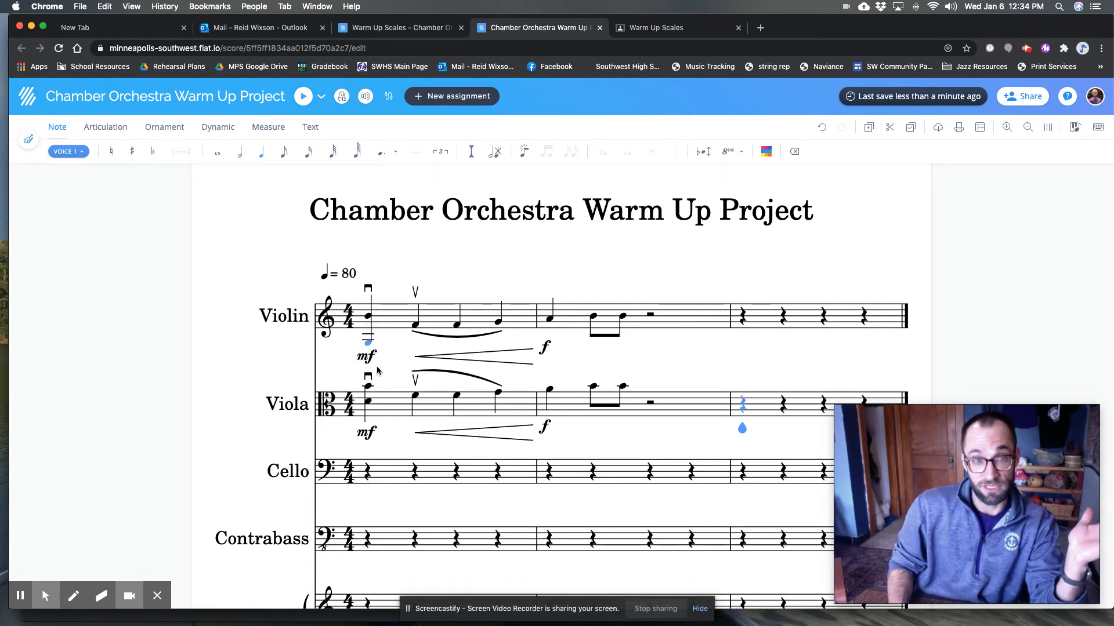
left_click(368, 402)
left_click_drag(368, 405, 368, 426)
Enter a quarter-note low C below the staff on the first beat of the cello part
left_click(367, 480)
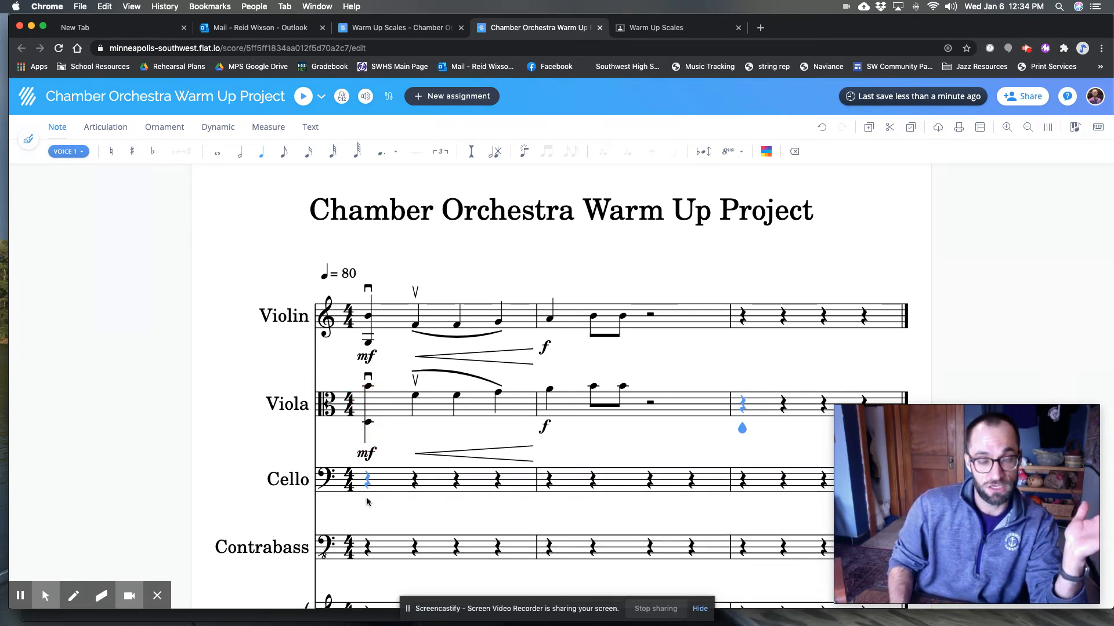
left_click(367, 492)
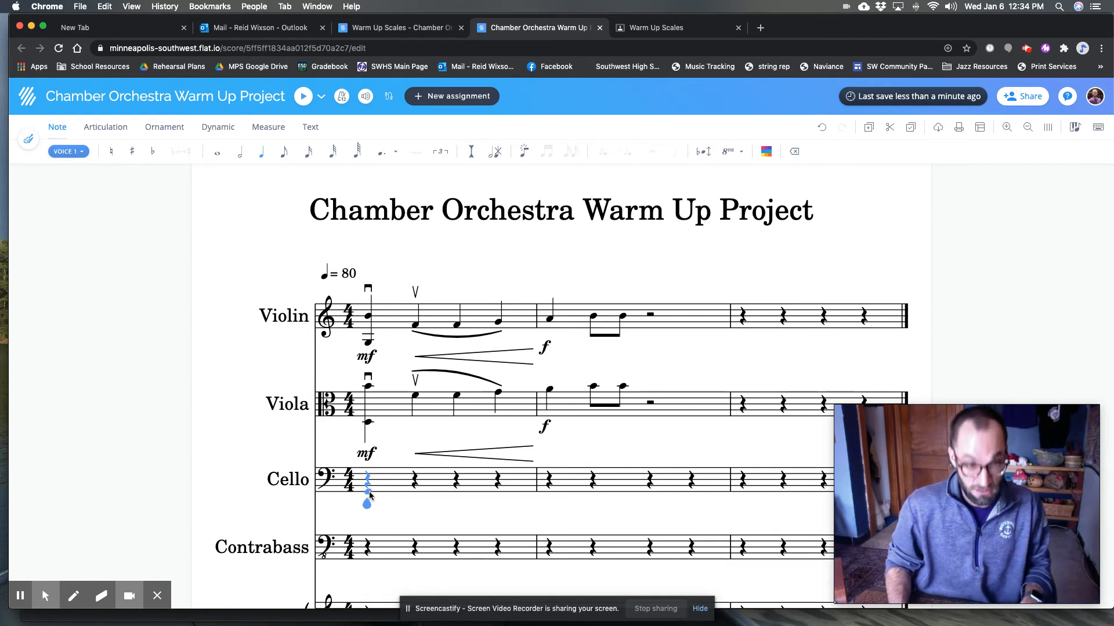
key("c")
left_click_drag(367, 492, 367, 508)
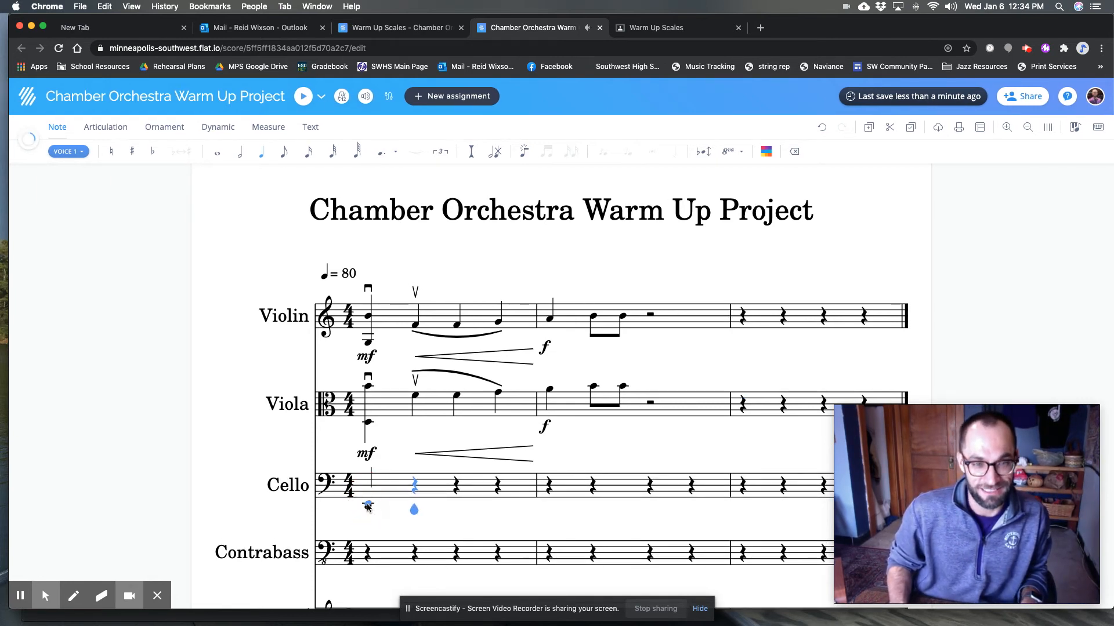
left_click(368, 504)
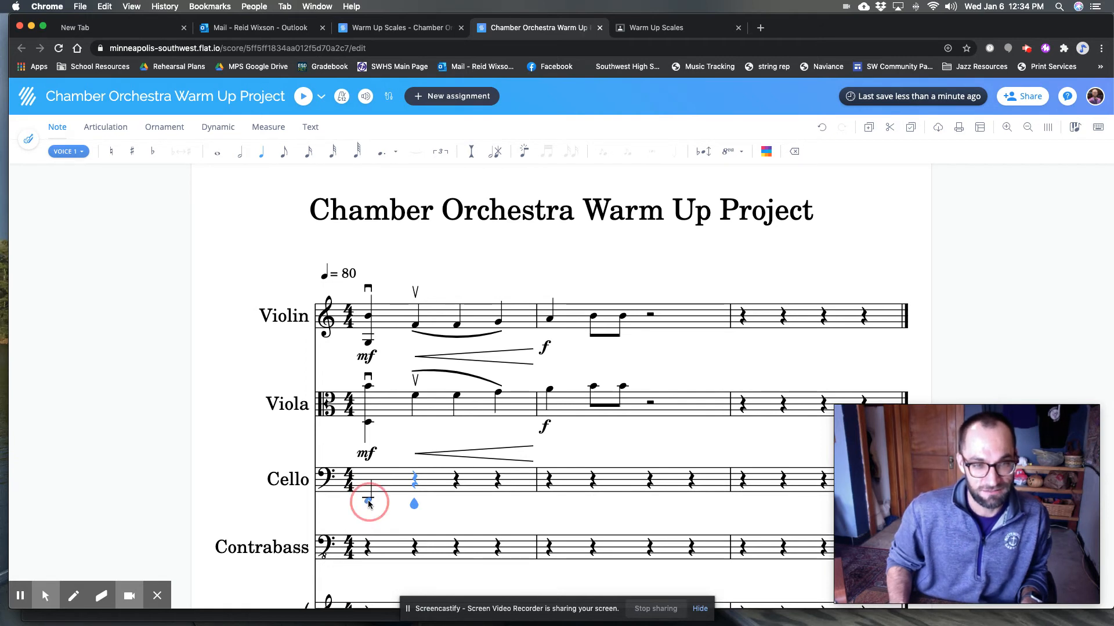
Enter a quarter-note low E below the staff on the first beat of the contrabass part
left_click(369, 551)
left_click(366, 552)
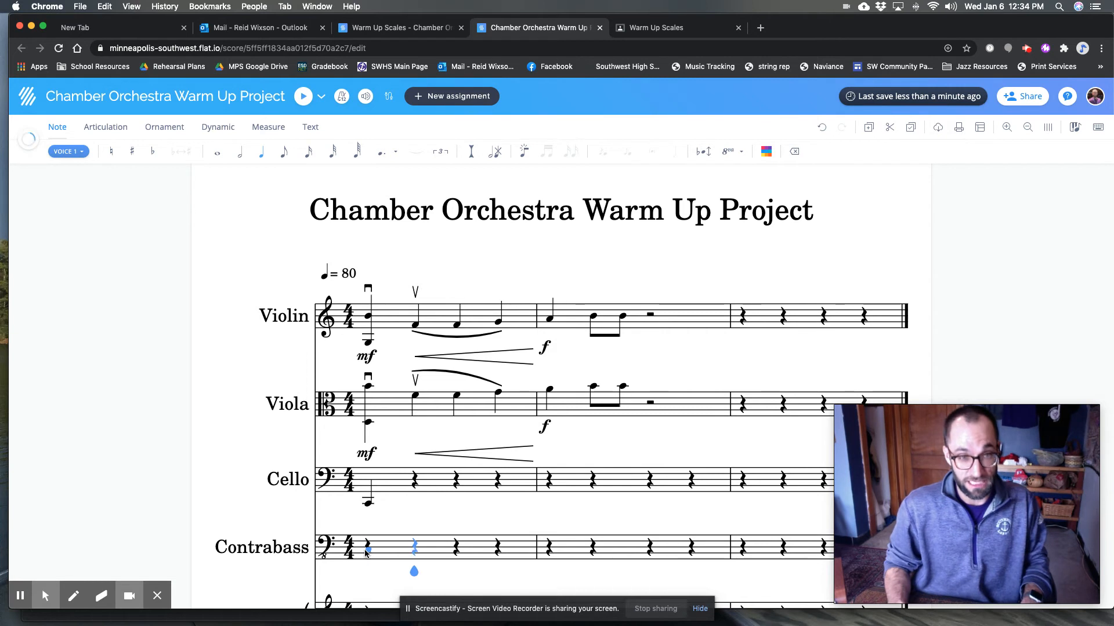
left_click(367, 545)
left_click_drag(367, 545, 367, 568)
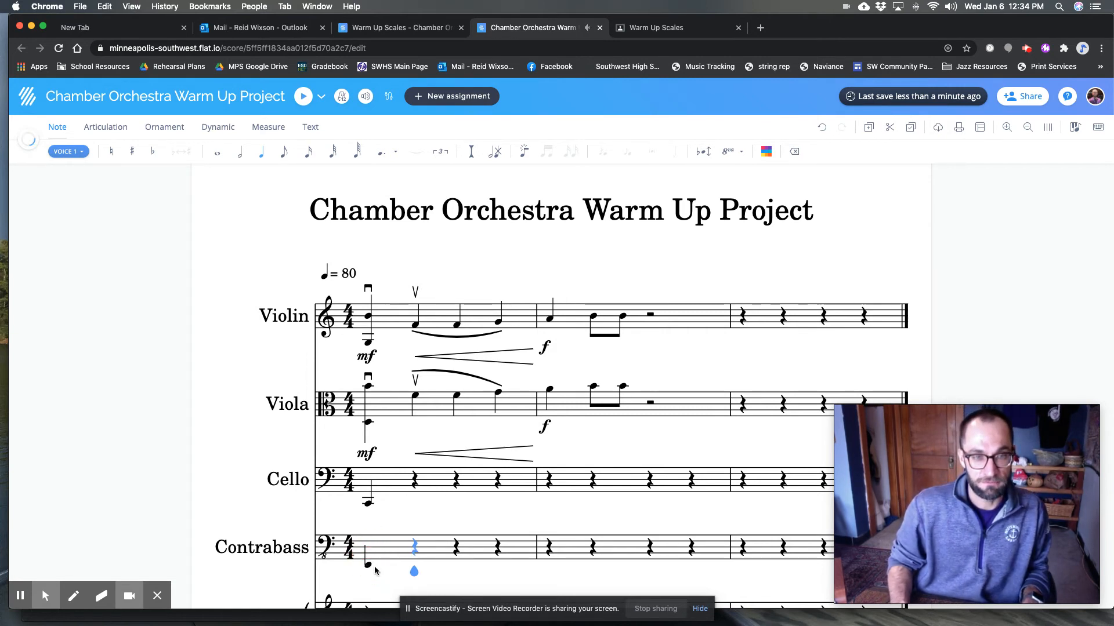
Delete the lower note of the viola's opening chord, keeping only the B
scroll(406, 575, "down", 4)
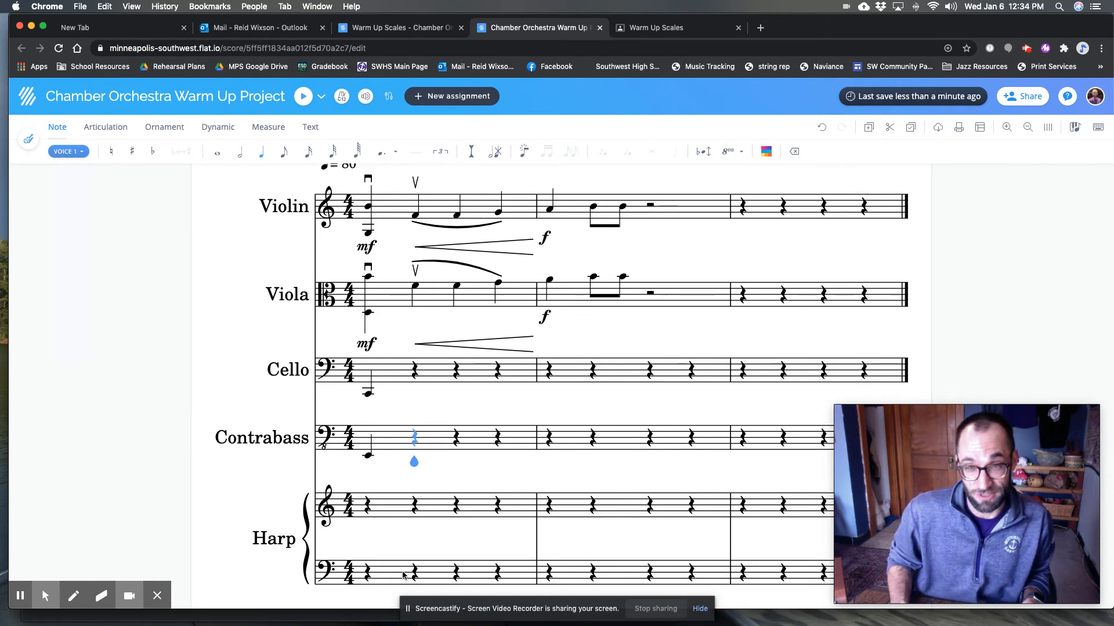
scroll(404, 575, "down", 1)
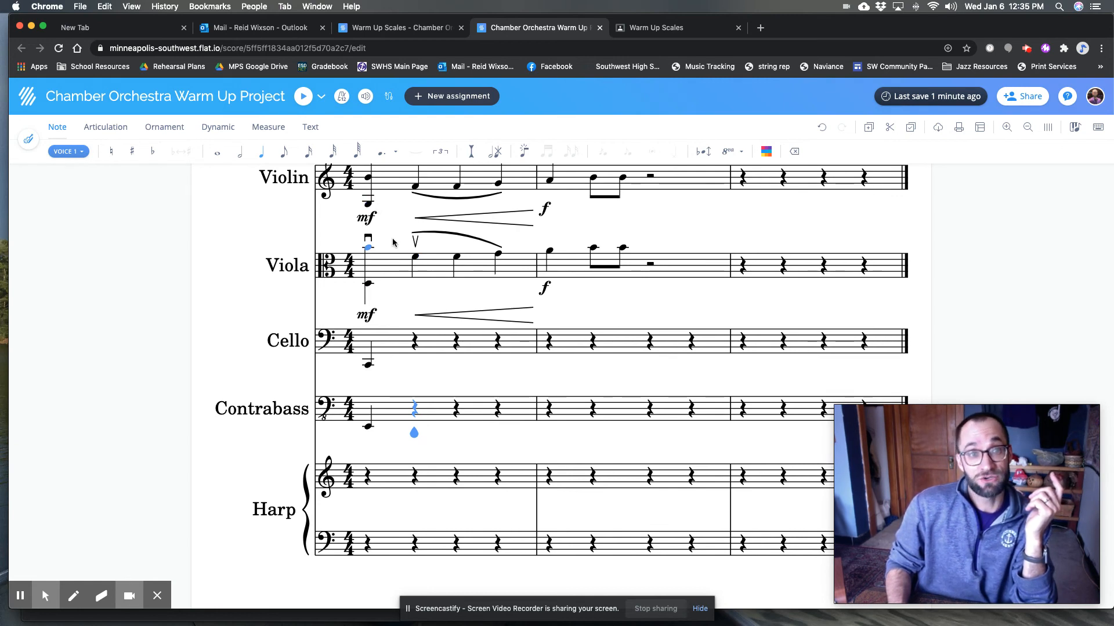
scroll(403, 259, "up", 1)
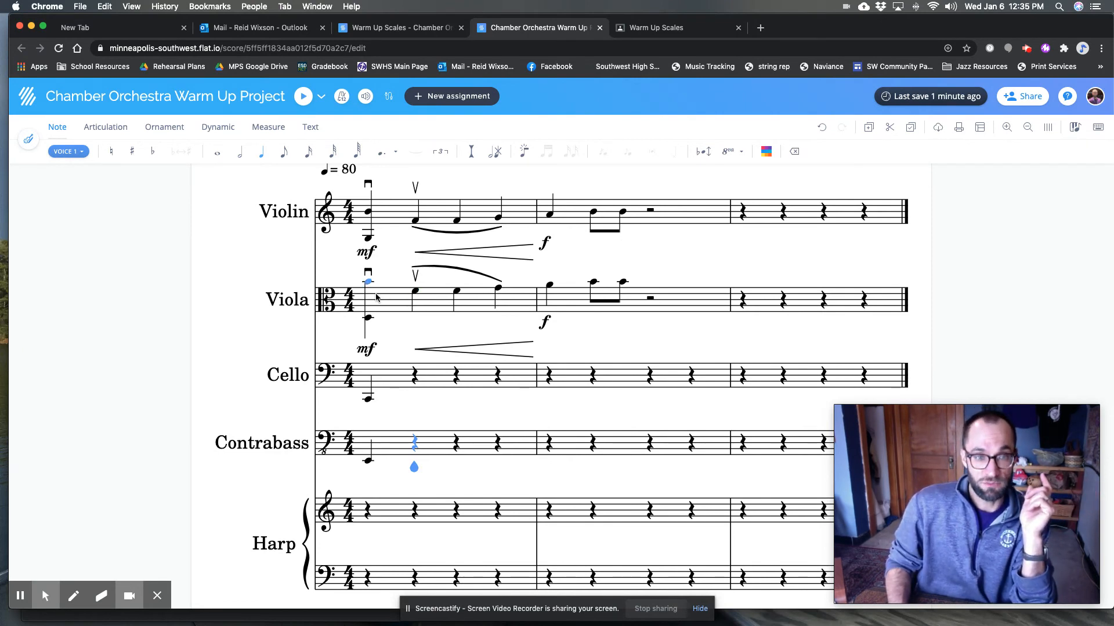
left_click(368, 322)
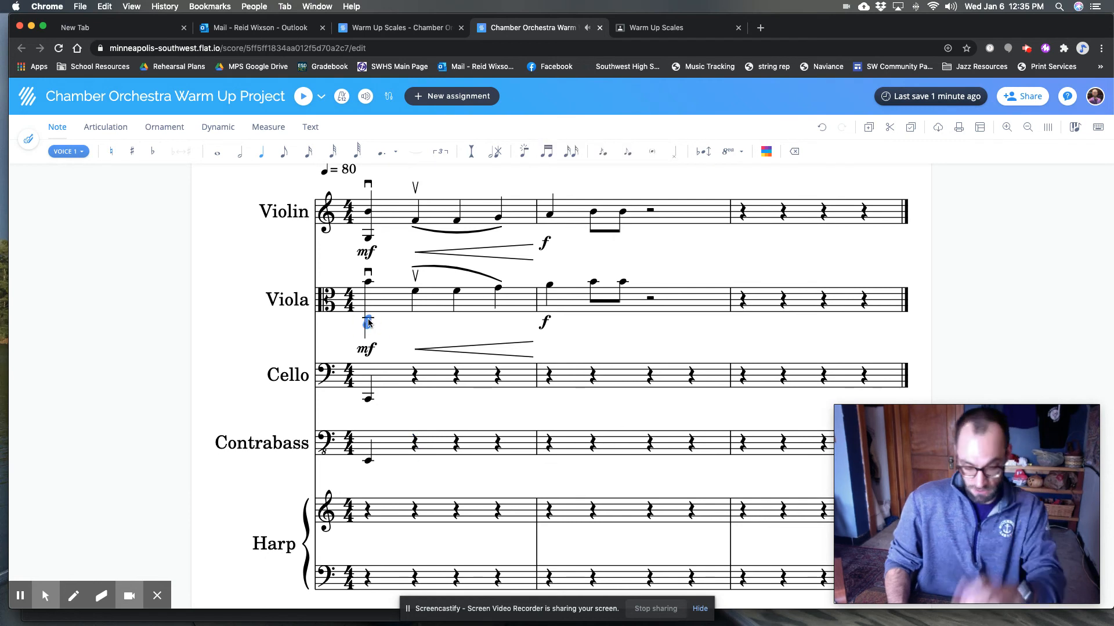
key("BackSpace")
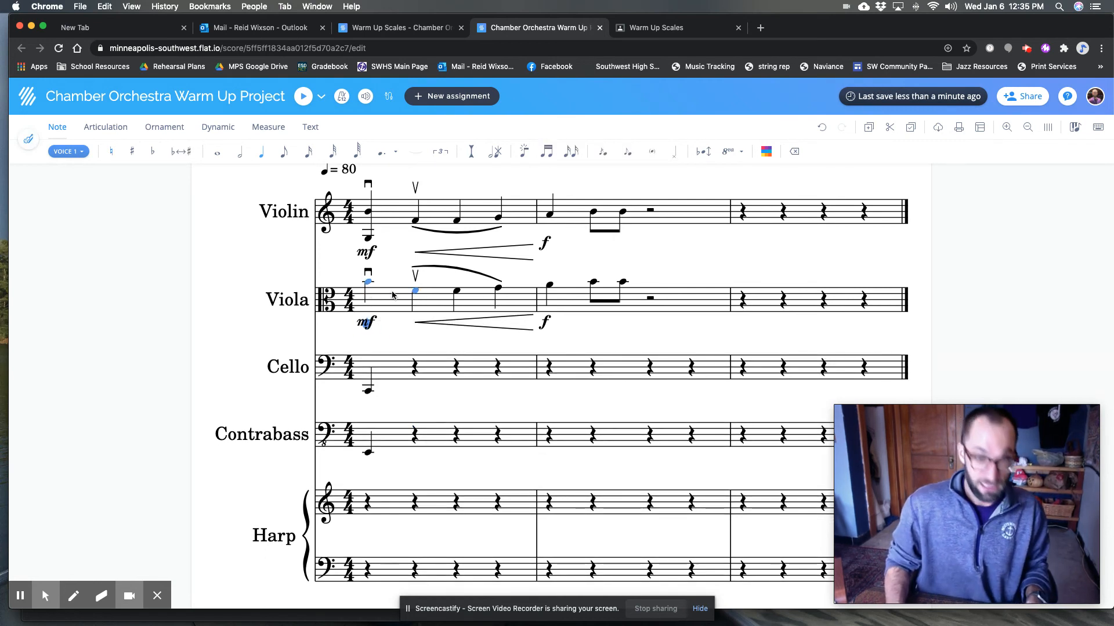
Transpose all the viola's notes in the first two measures down one octave
left_click(623, 301, "shift")
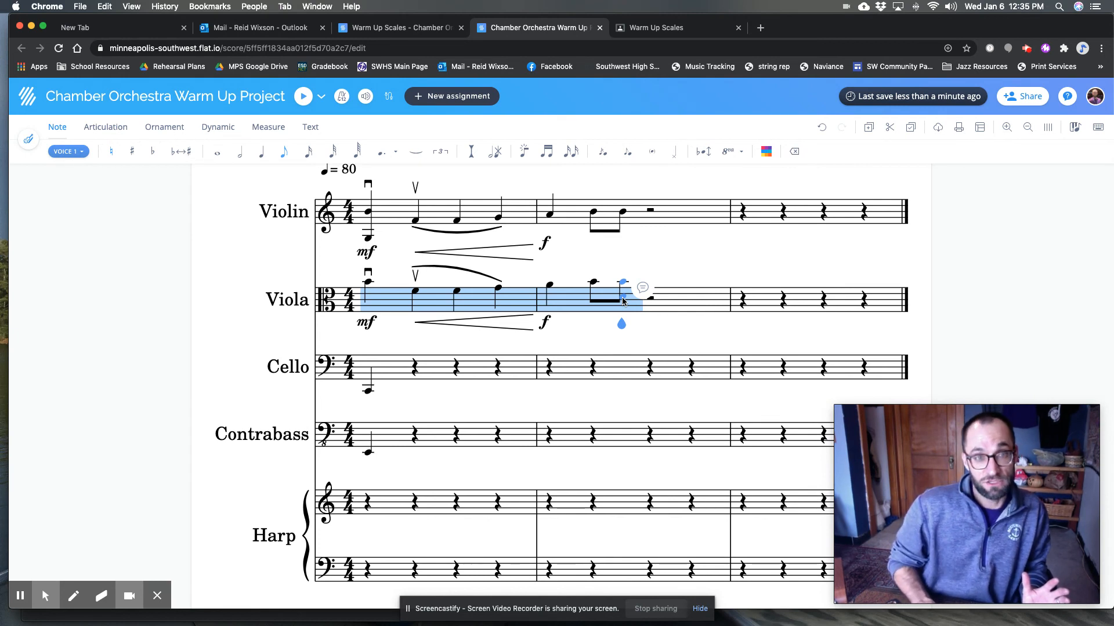
key("Down")
key("Down")
key("Down")
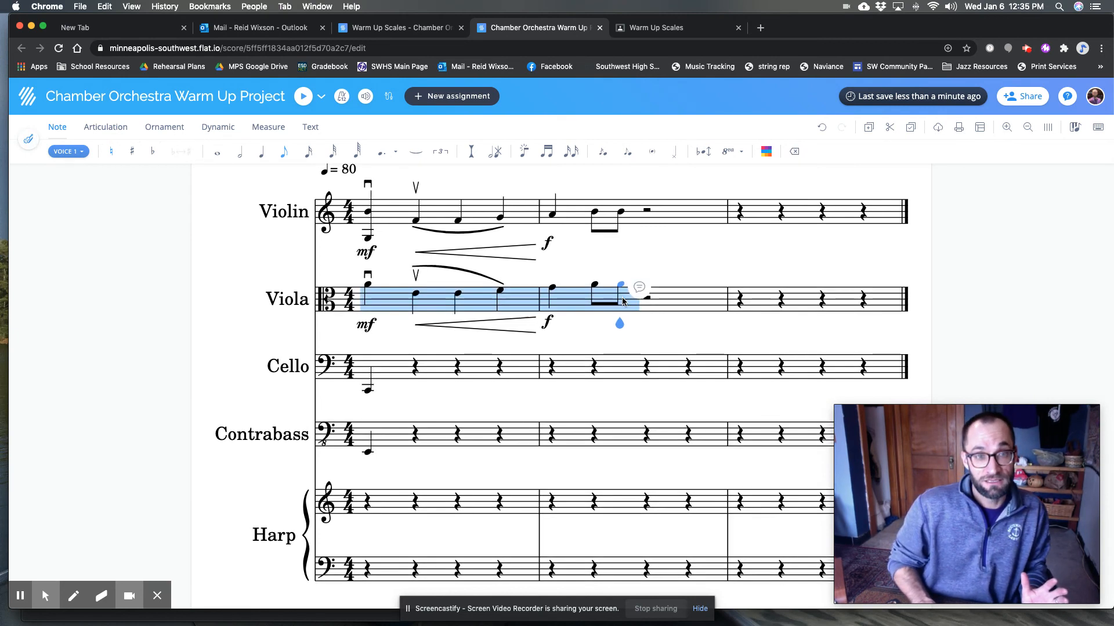
key("Down")
key("Down")
key("Down")
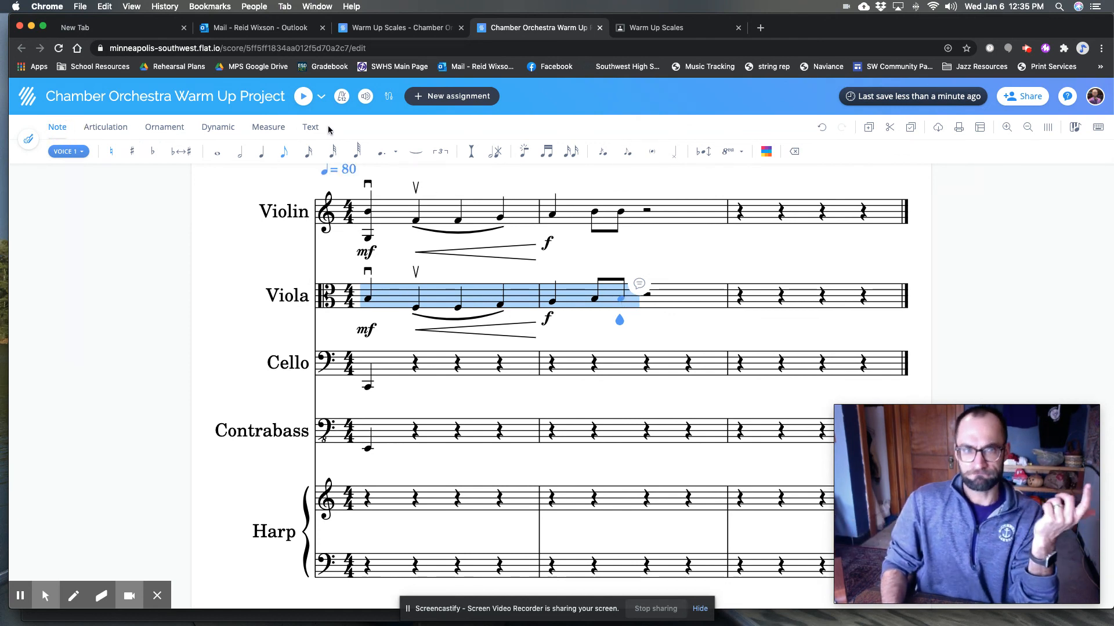
Set the key signature to four flats for all parts, starting at the first measure
left_click(266, 132)
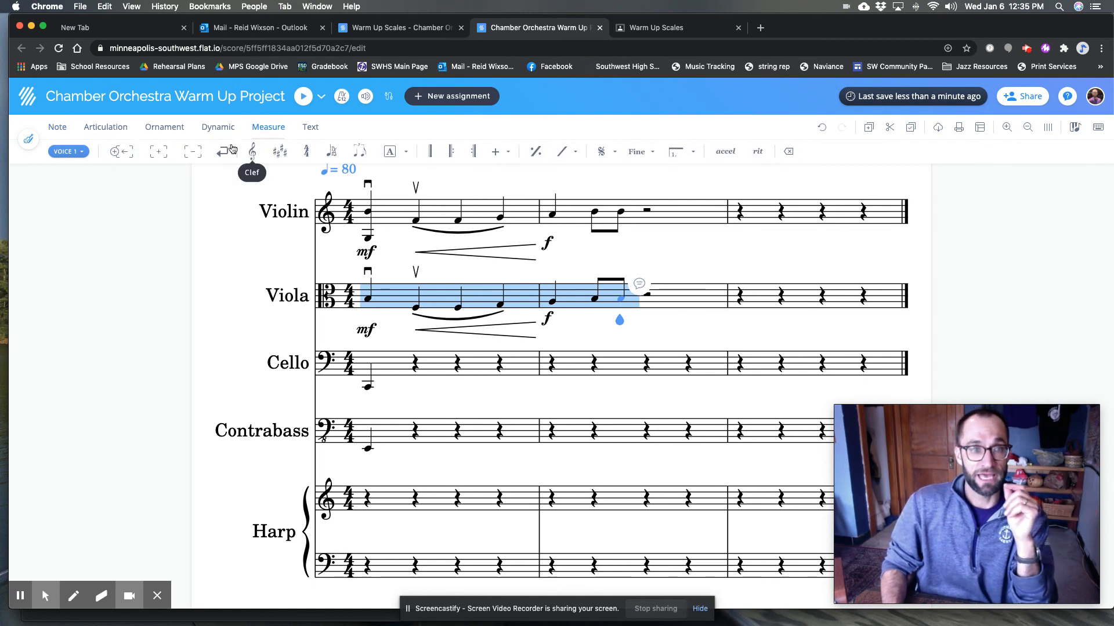
left_click(283, 155)
left_click(385, 211)
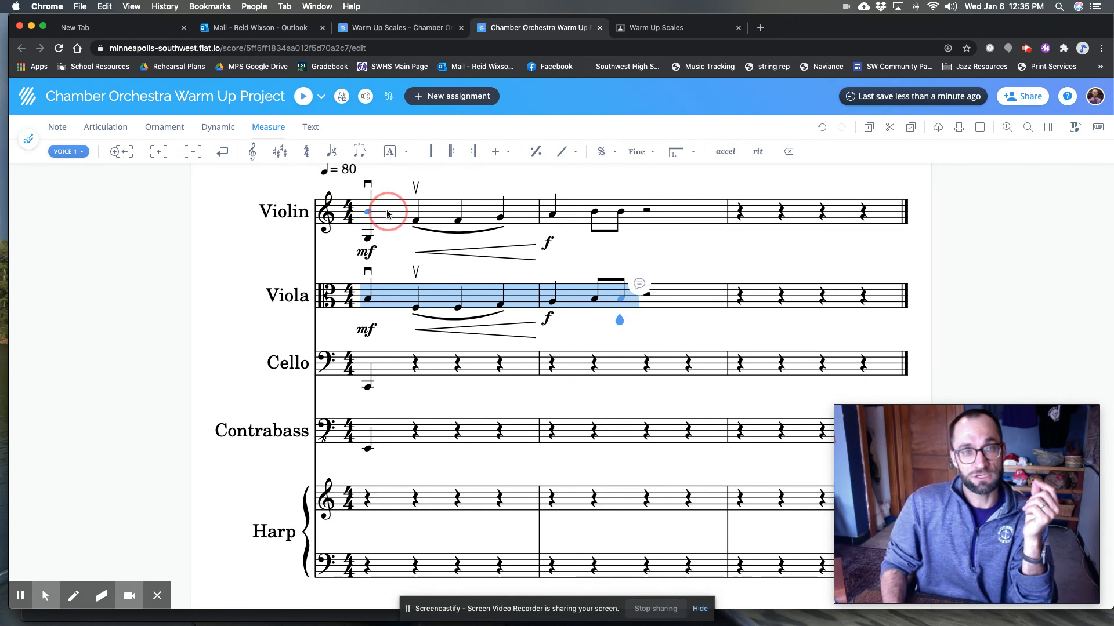
left_click(280, 153)
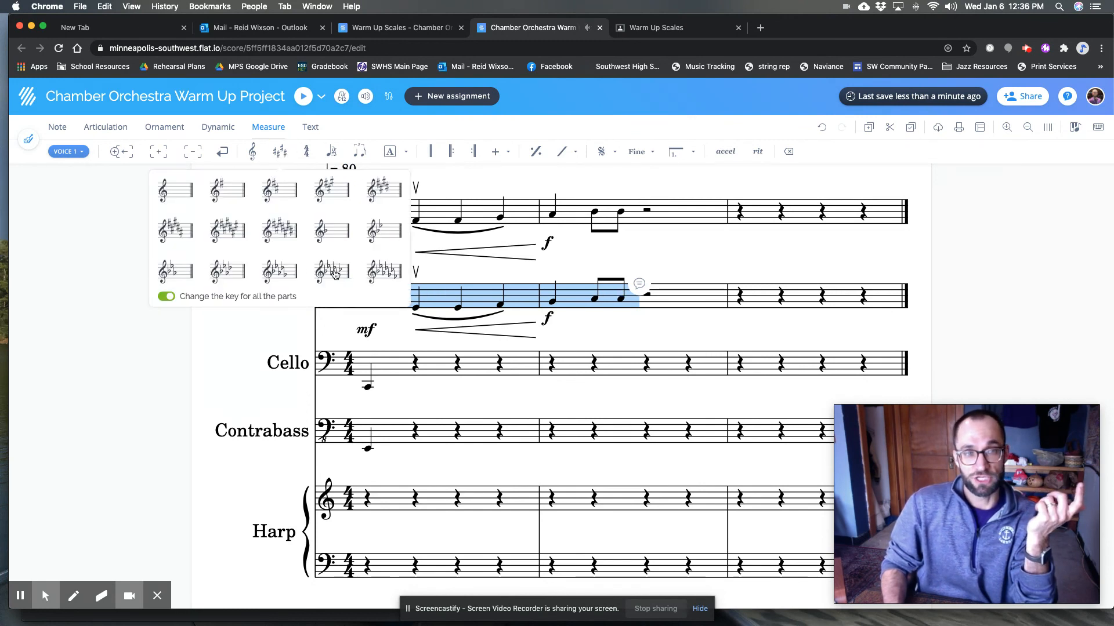
left_click(237, 272)
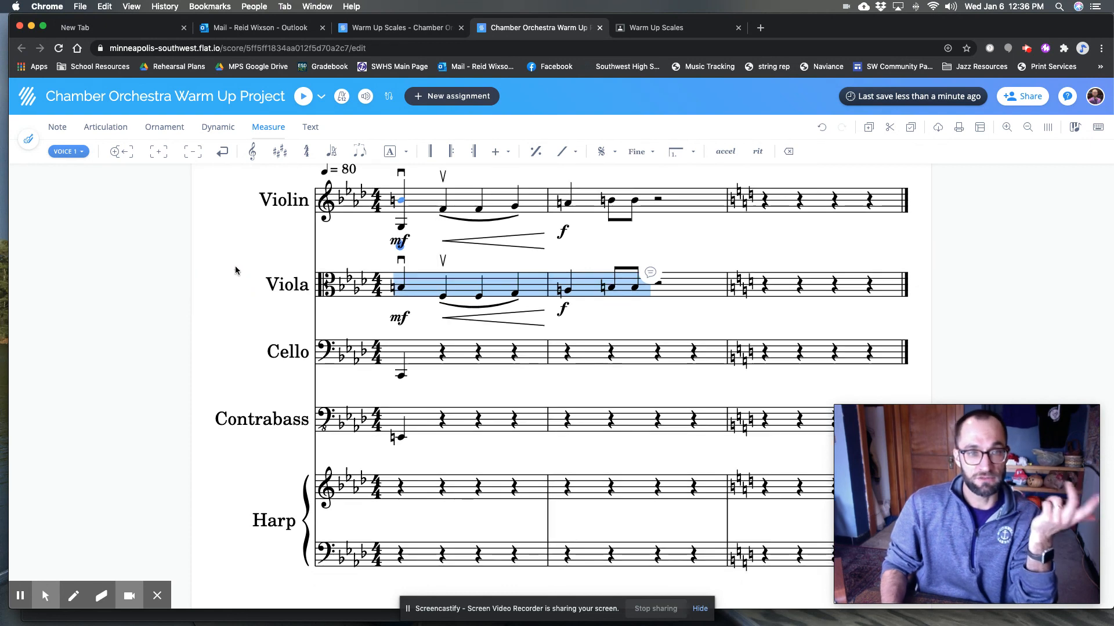